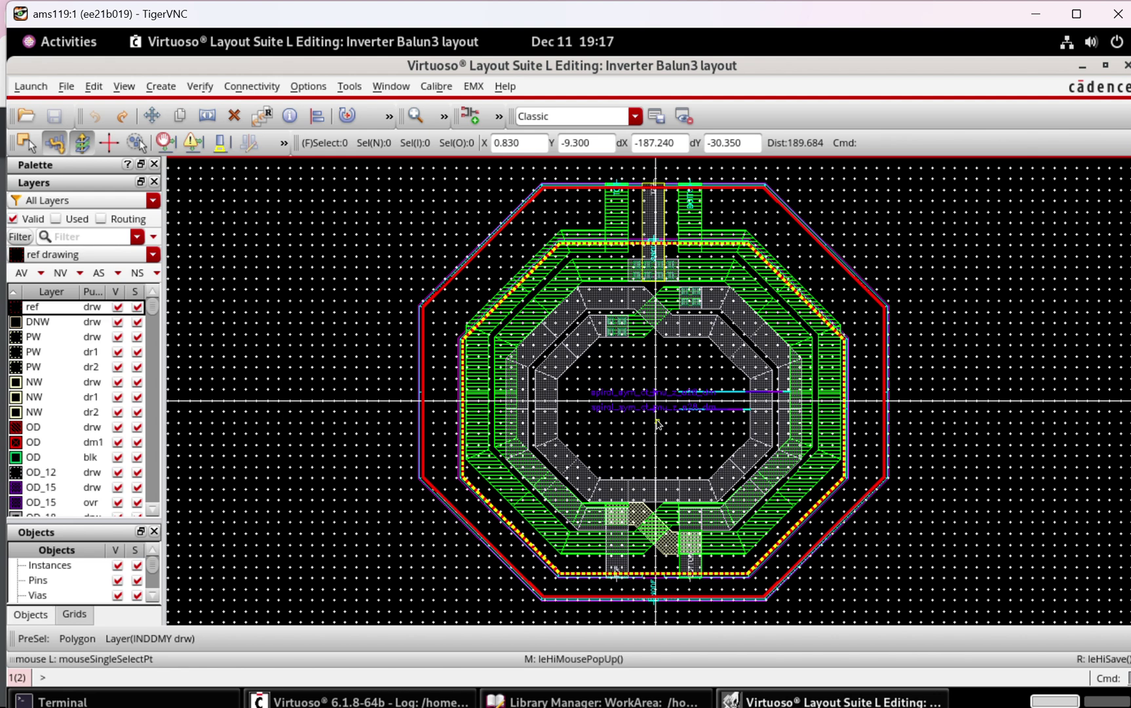
Open the EMX simulation setup for the Balun3 layout and start browsing for its process file.
{"action": "left_click", "coordinate": [475, 88]}
{"action": "left_click", "coordinate": [479, 113]}
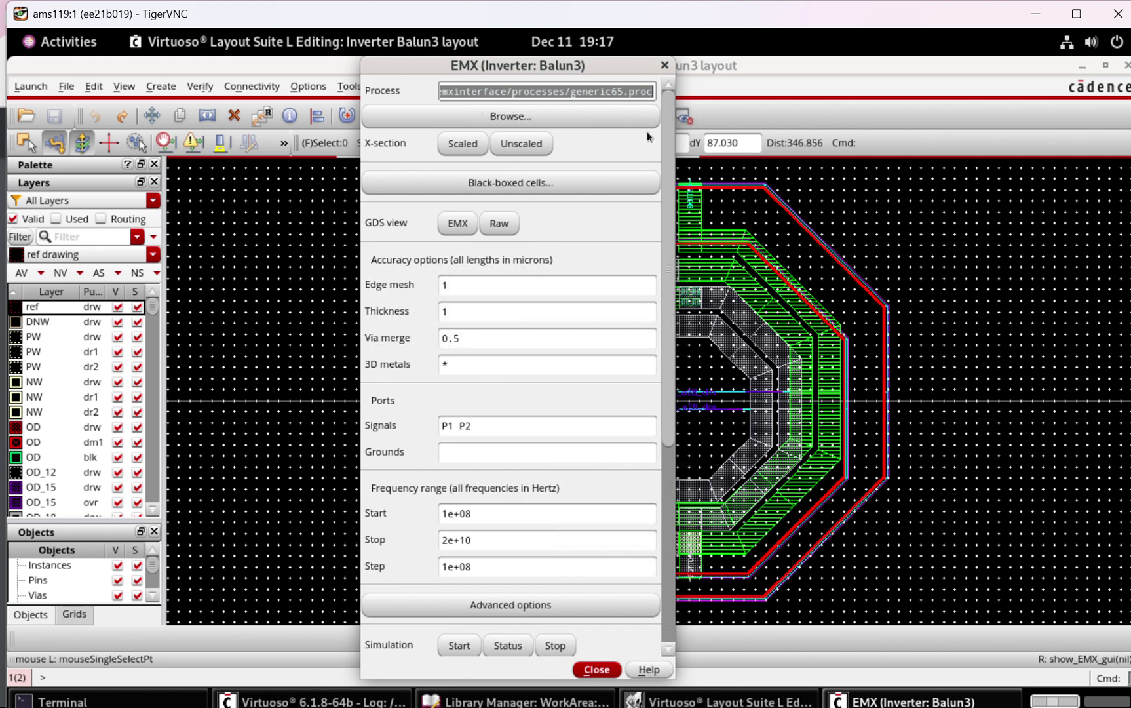
{"action": "mouse_move", "coordinate": [670, 120]}
{"action": "left_mouse_down"}
{"action": "mouse_move", "coordinate": [672, 143]}
{"action": "mouse_move", "coordinate": [666, 101]}
{"action": "left_mouse_up"}
{"action": "left_click", "coordinate": [528, 117]}
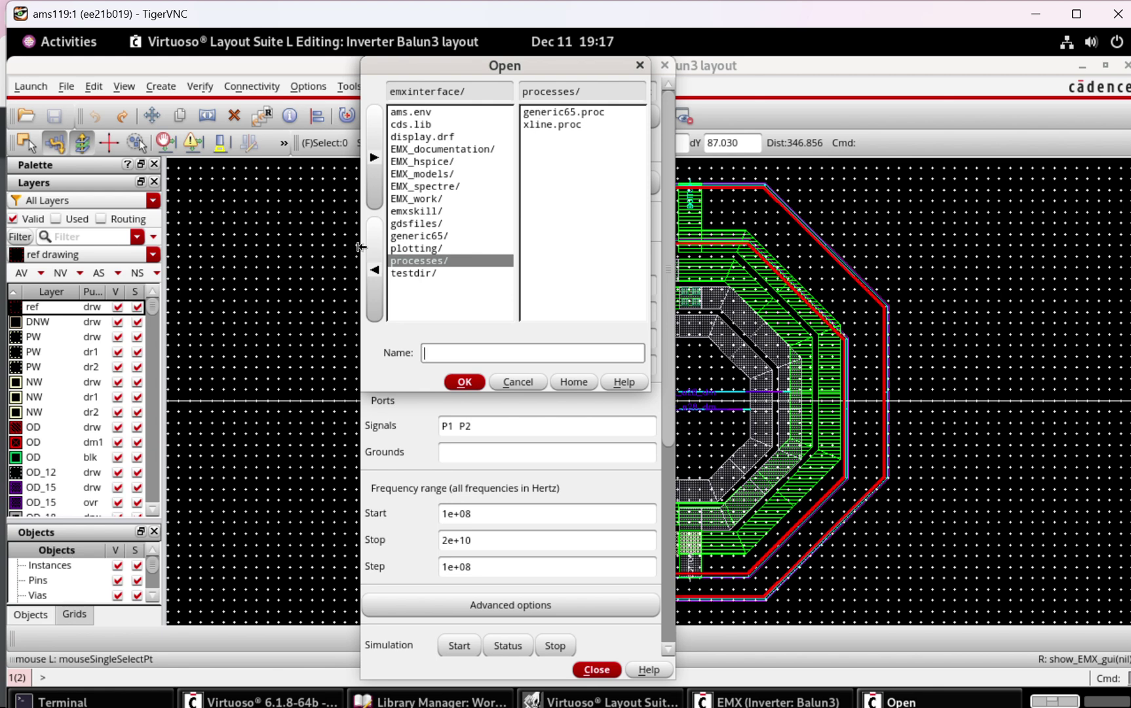
Move up the folder tree from the EMX processes folder to the cad folder.
{"action": "left_click", "coordinate": [371, 253]}
{"action": "left_click", "coordinate": [372, 253]}
{"action": "left_click", "coordinate": [372, 253]}
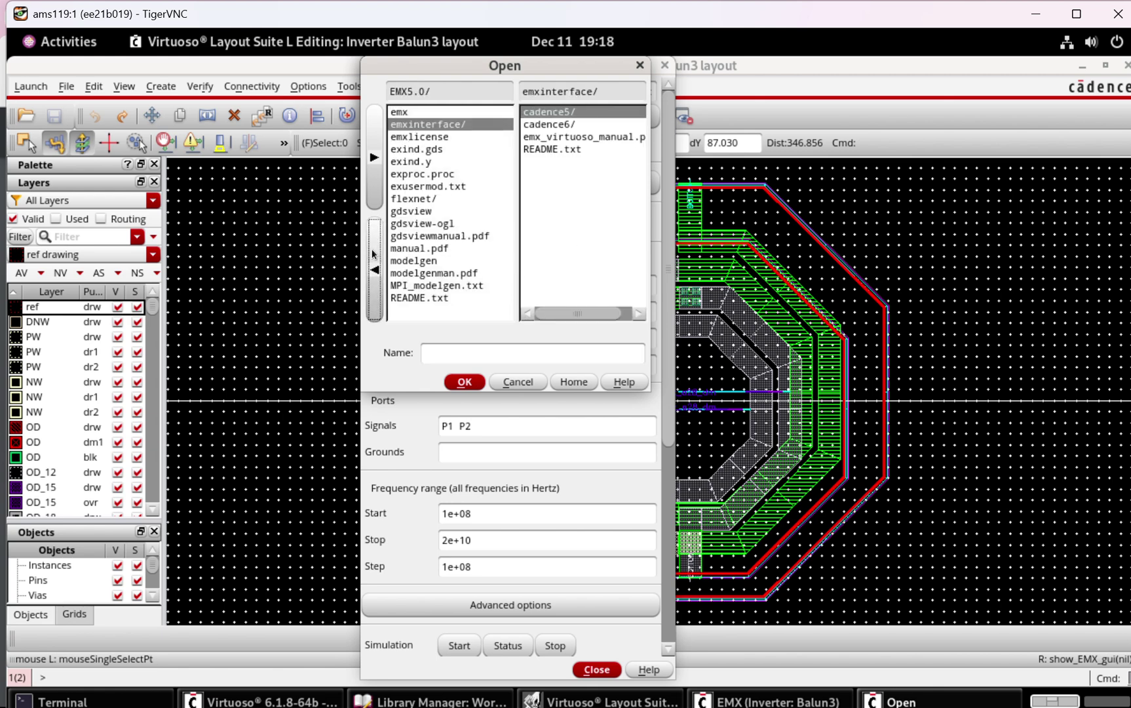
{"action": "left_click", "coordinate": [373, 253]}
{"action": "left_click", "coordinate": [375, 259]}
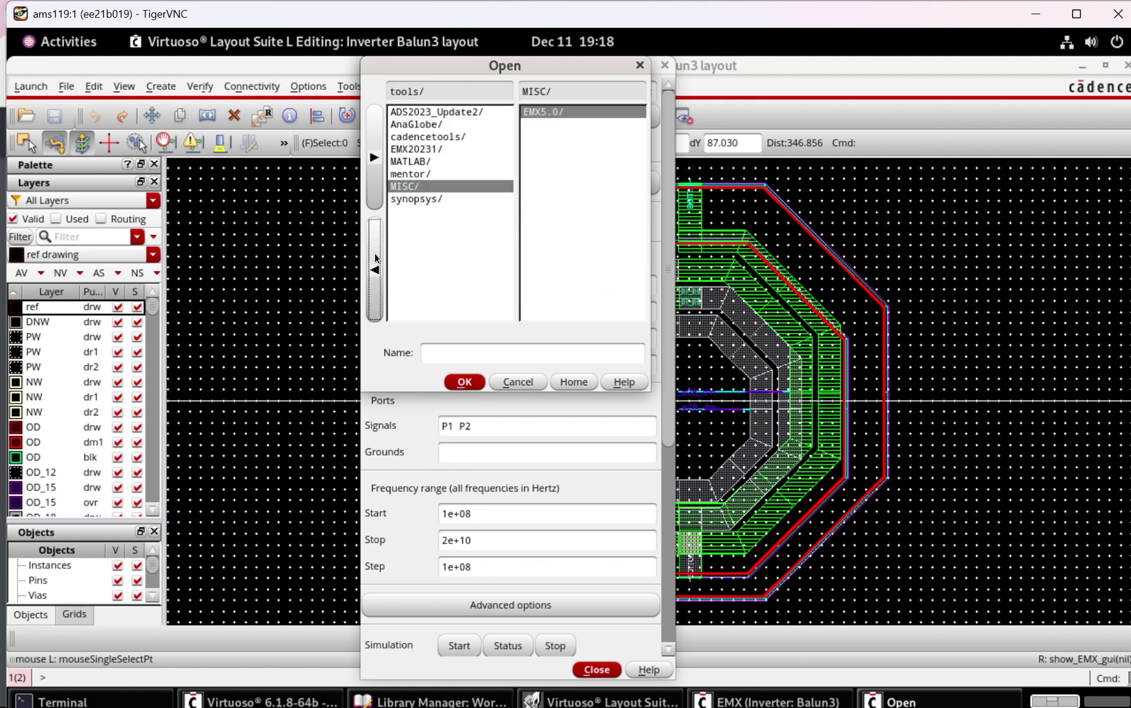
{"action": "left_click", "coordinate": [378, 259]}
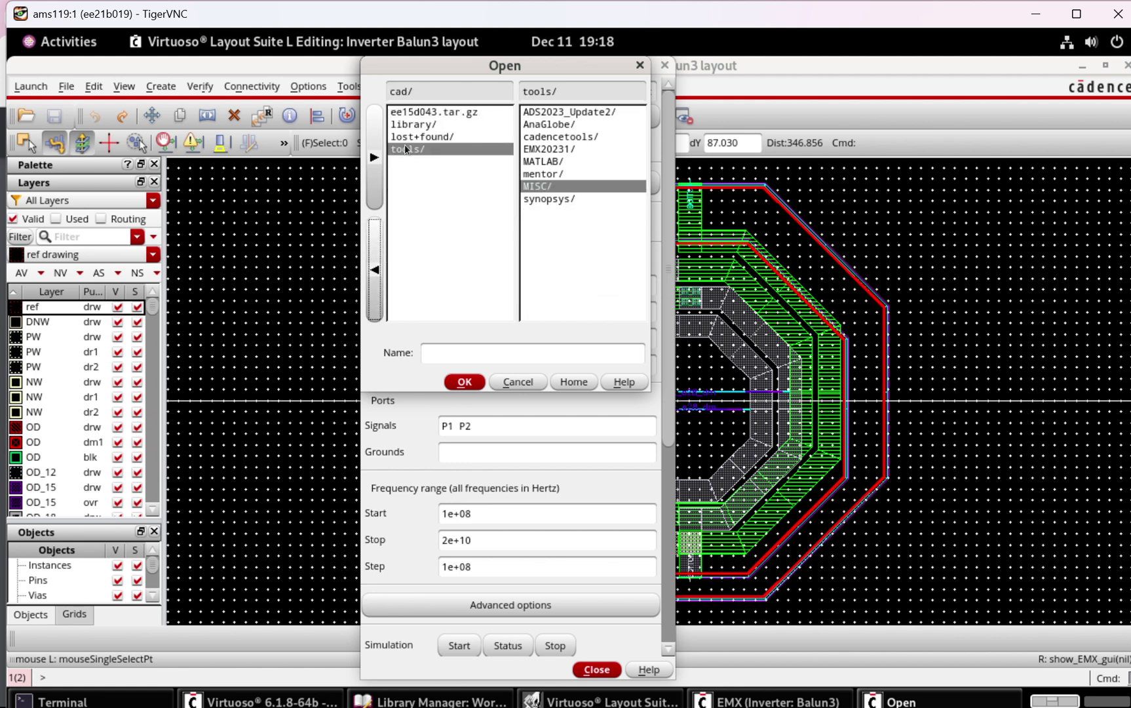
{"action": "left_click", "coordinate": [418, 114]}
{"action": "left_click", "coordinate": [415, 125]}
{"action": "left_click", "coordinate": [536, 134]}
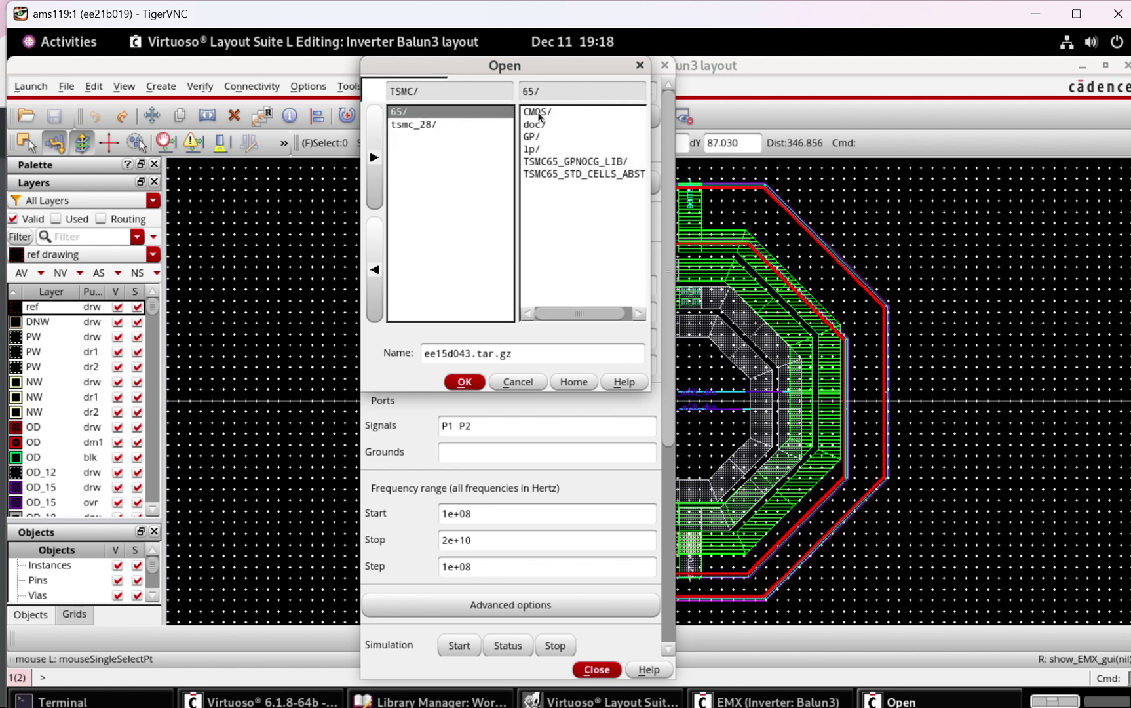
{"action": "left_click", "coordinate": [525, 115]}
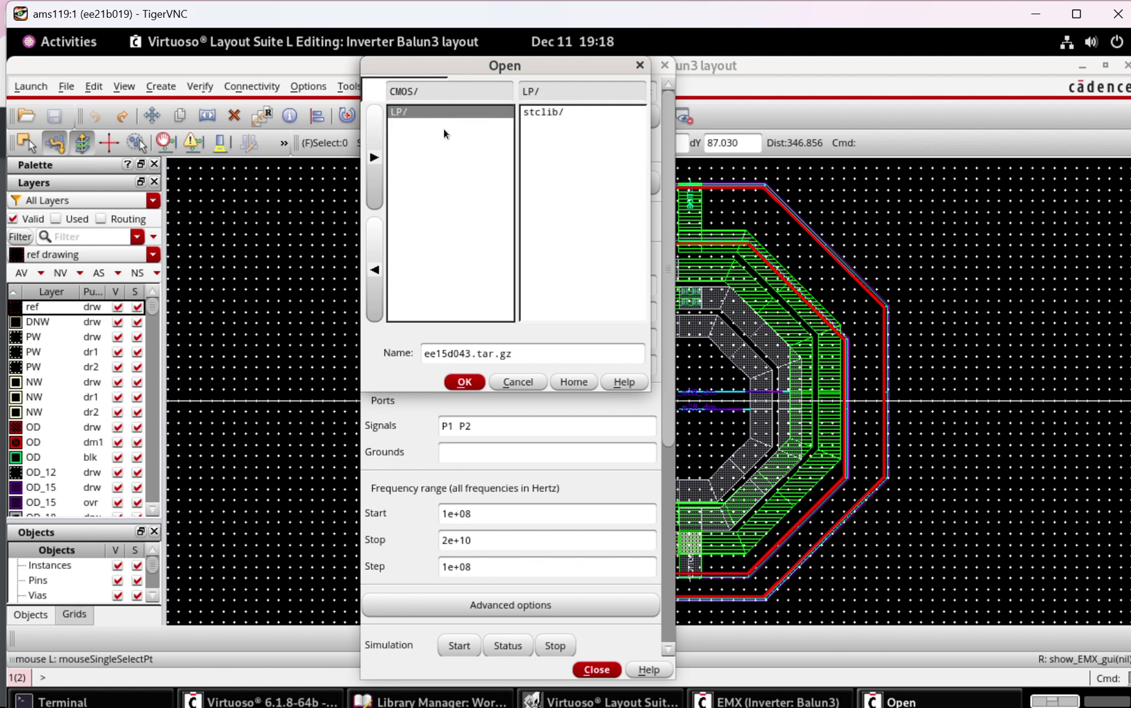
{"action": "left_click", "coordinate": [374, 268]}
{"action": "left_click", "coordinate": [375, 269]}
{"action": "left_click", "coordinate": [375, 268]}
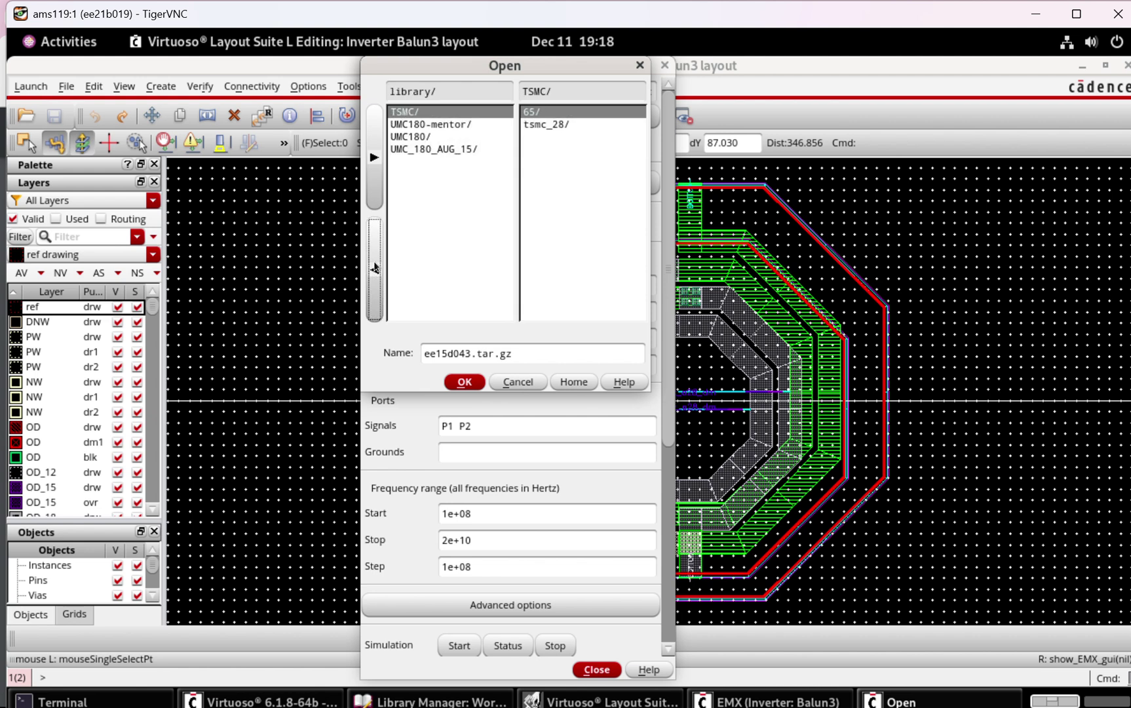
{"action": "left_click", "coordinate": [375, 269]}
Go up to the root directory and open the user's own folder under home.
{"action": "left_click", "coordinate": [374, 269]}
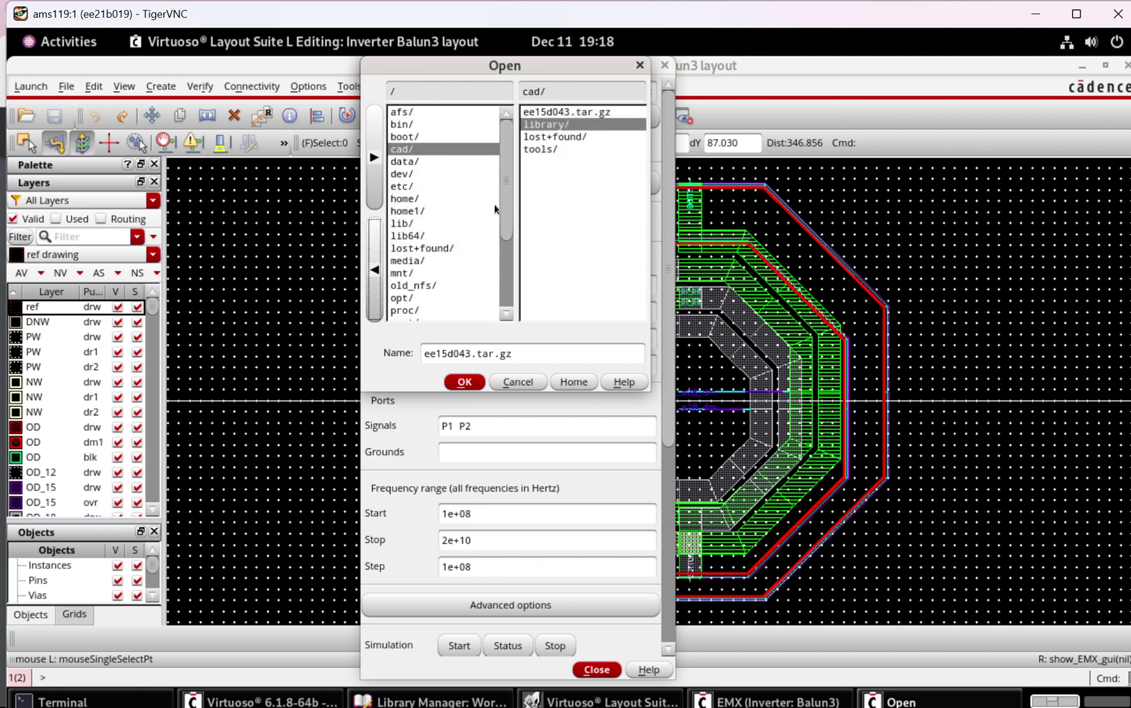
{"action": "left_click_drag", "start_coordinate": [495, 208], "coordinate": [503, 175]}
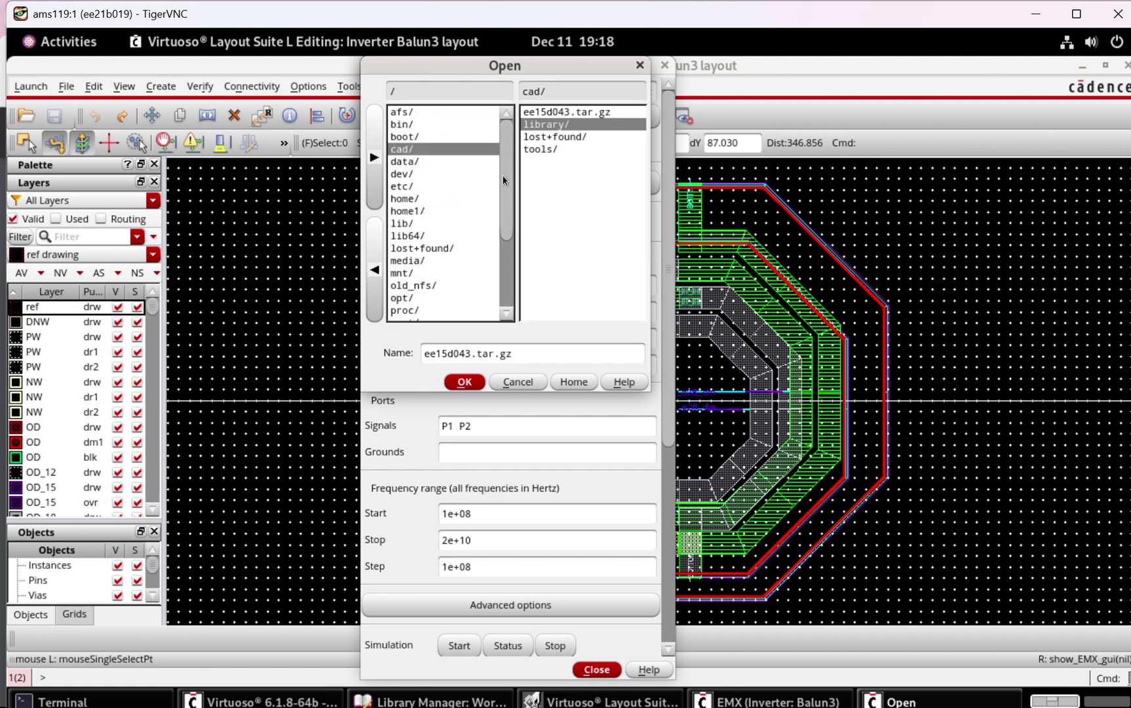
{"action": "left_click", "coordinate": [412, 200]}
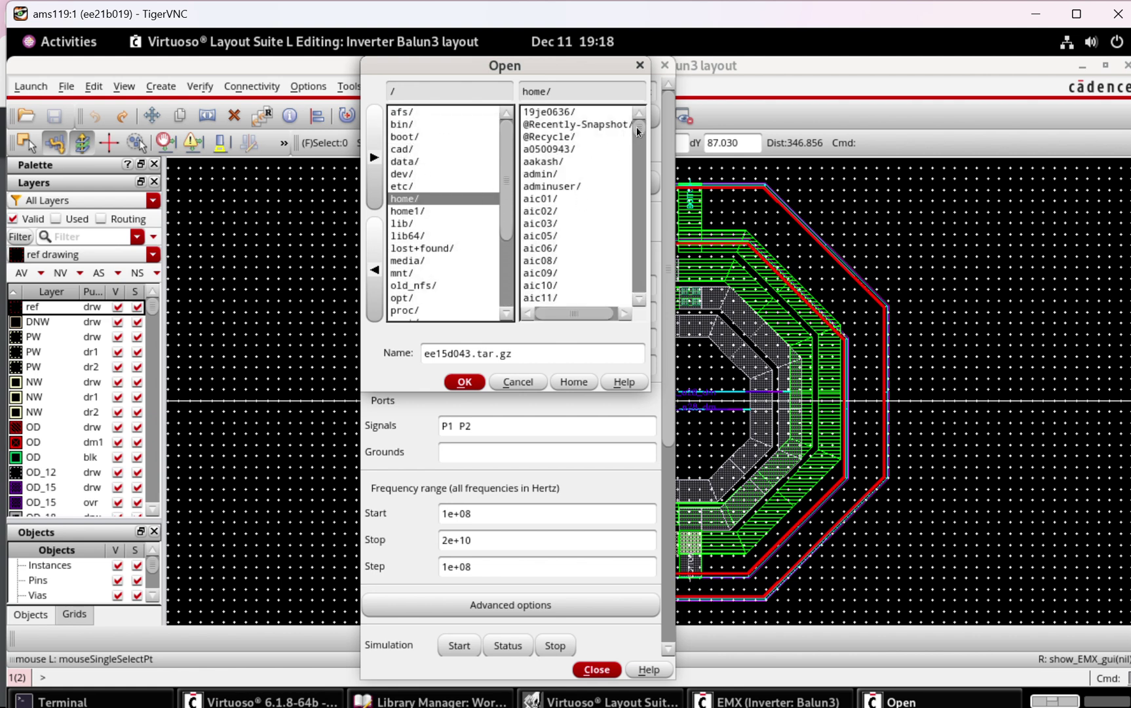
{"action": "left_click_drag", "start_coordinate": [637, 126], "coordinate": [639, 186]}
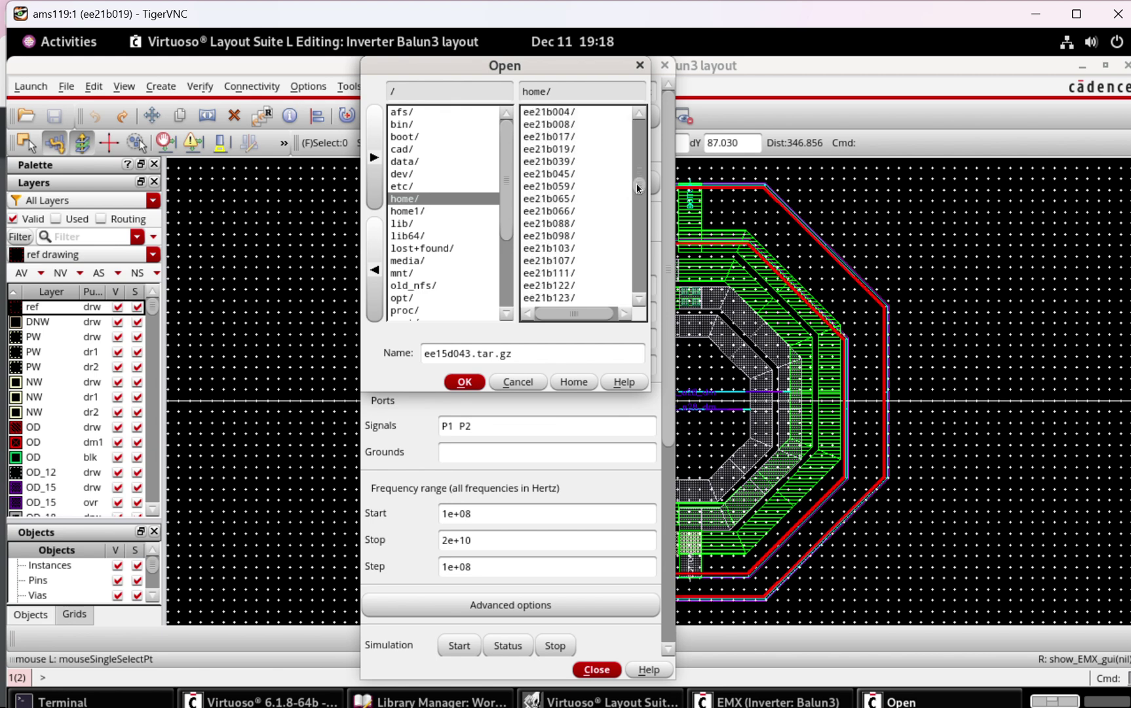
{"action": "left_click", "coordinate": [565, 148]}
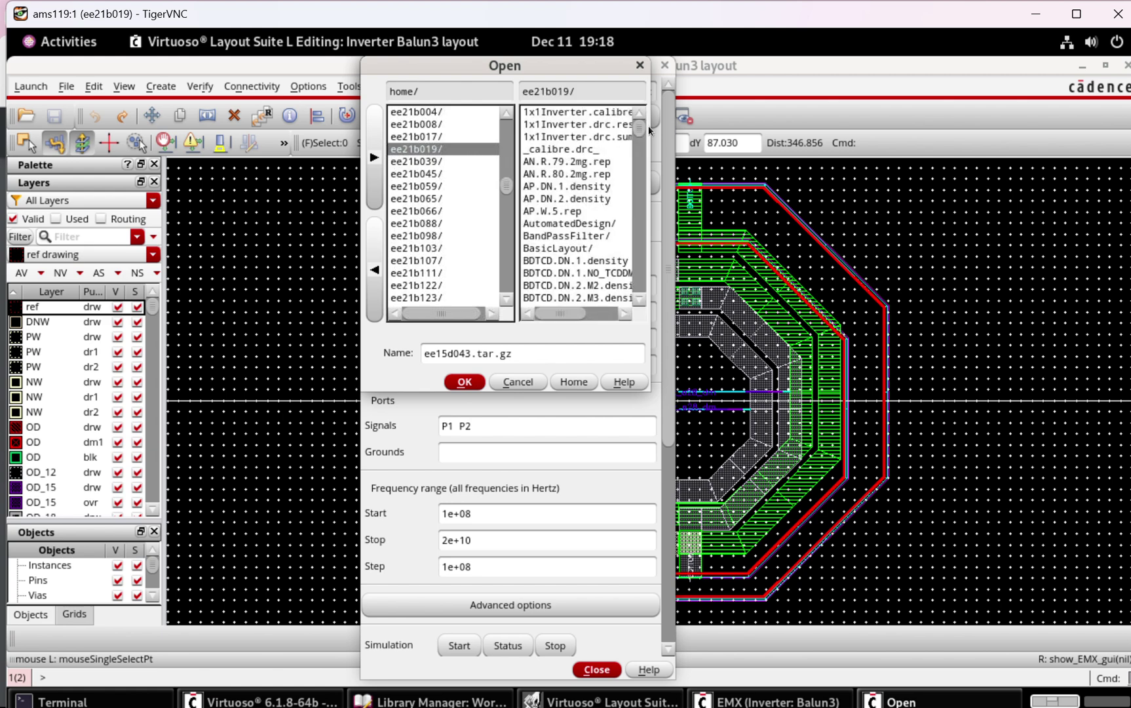
{"action": "left_click_drag", "start_coordinate": [635, 131], "coordinate": [637, 174]}
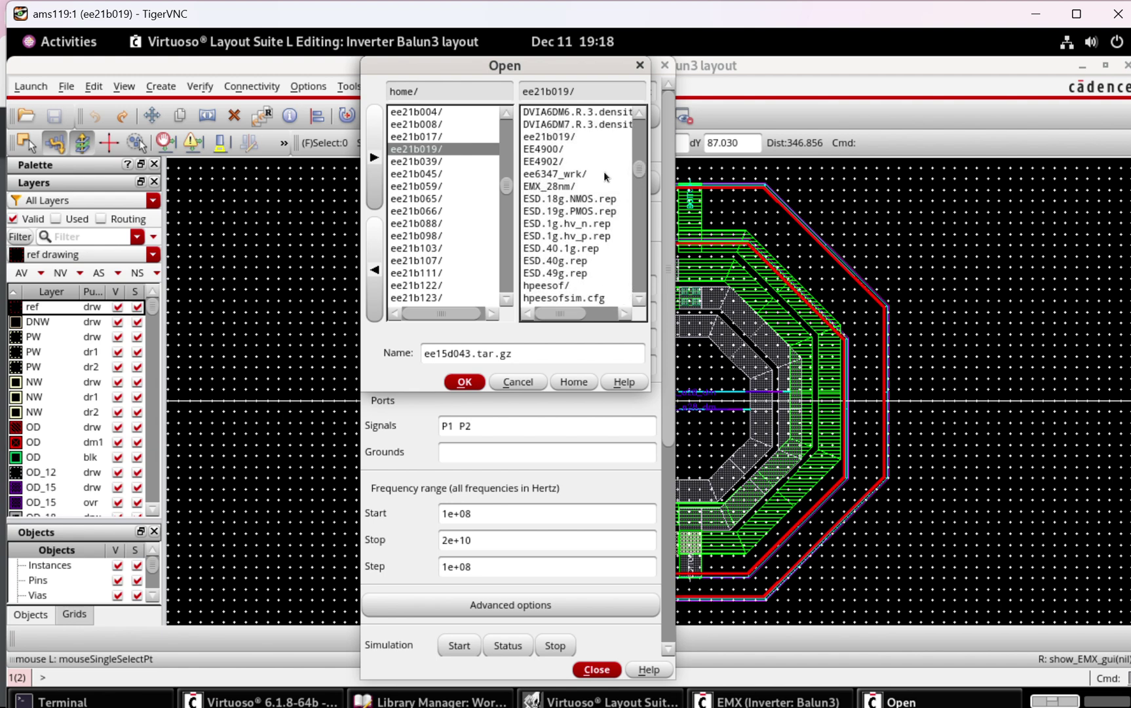
Load the RC_IRCX_CRN28HPC+_1P9M+UT-ALRDL_6X1Z1U typ process file from EMX_28nm/parser_28nm/proc.
{"action": "left_click", "coordinate": [574, 185]}
{"action": "left_click", "coordinate": [573, 114]}
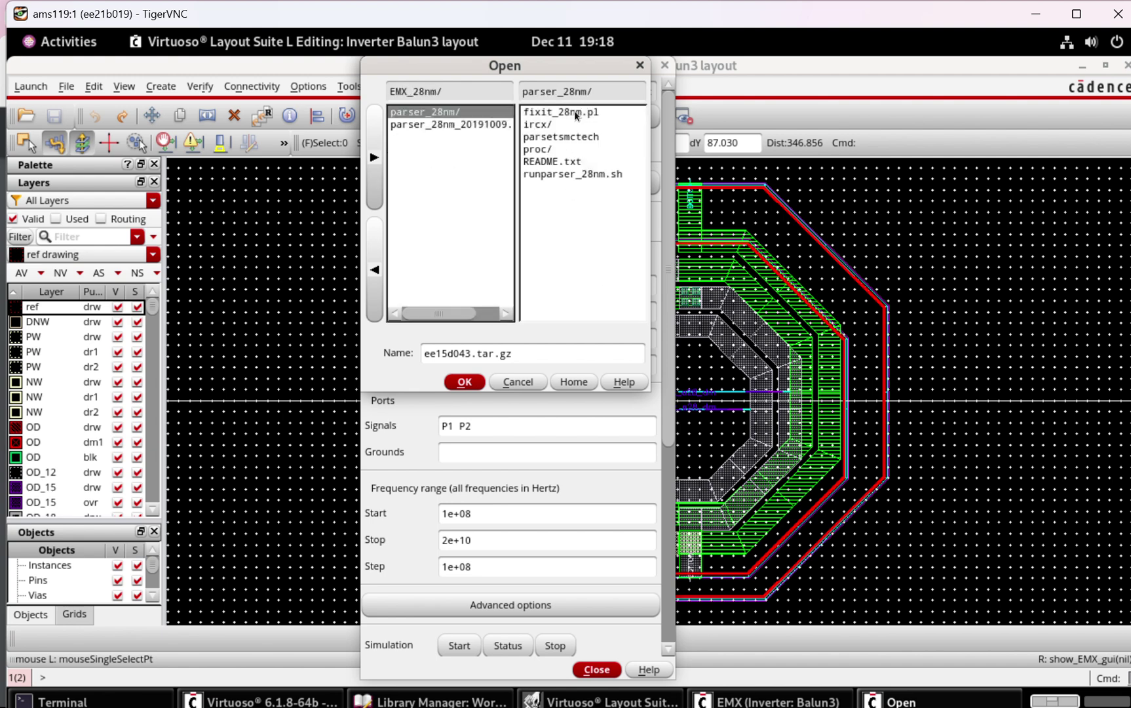
{"action": "left_click", "coordinate": [549, 150]}
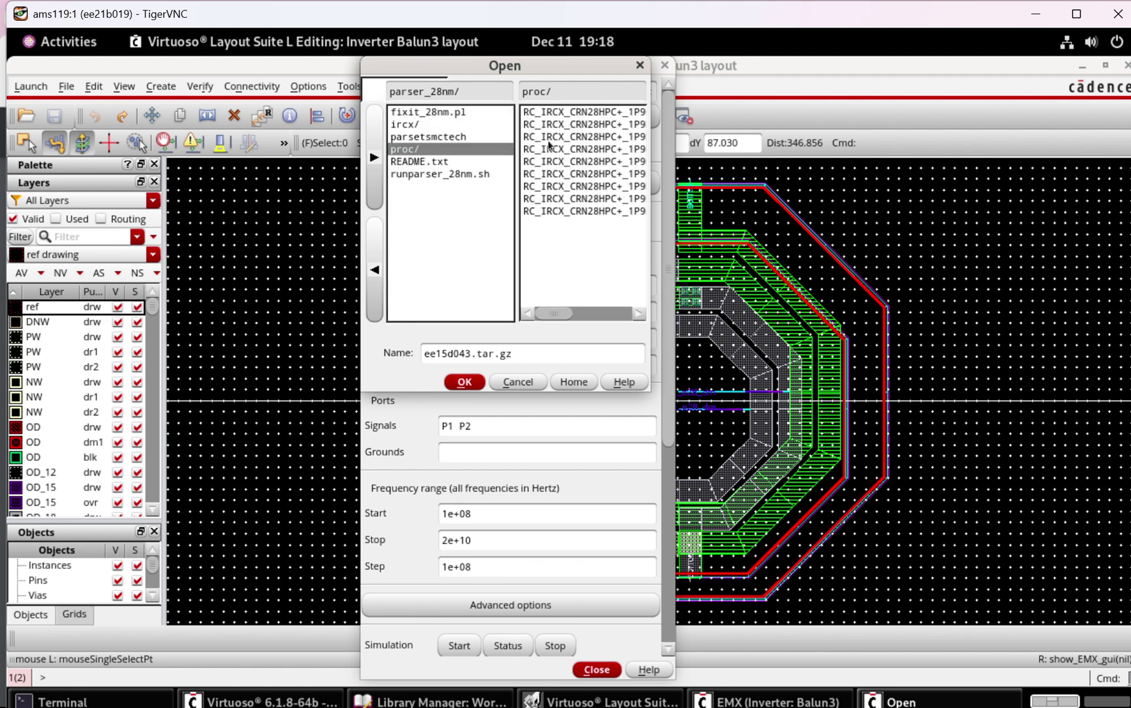
{"action": "left_click", "coordinate": [565, 212]}
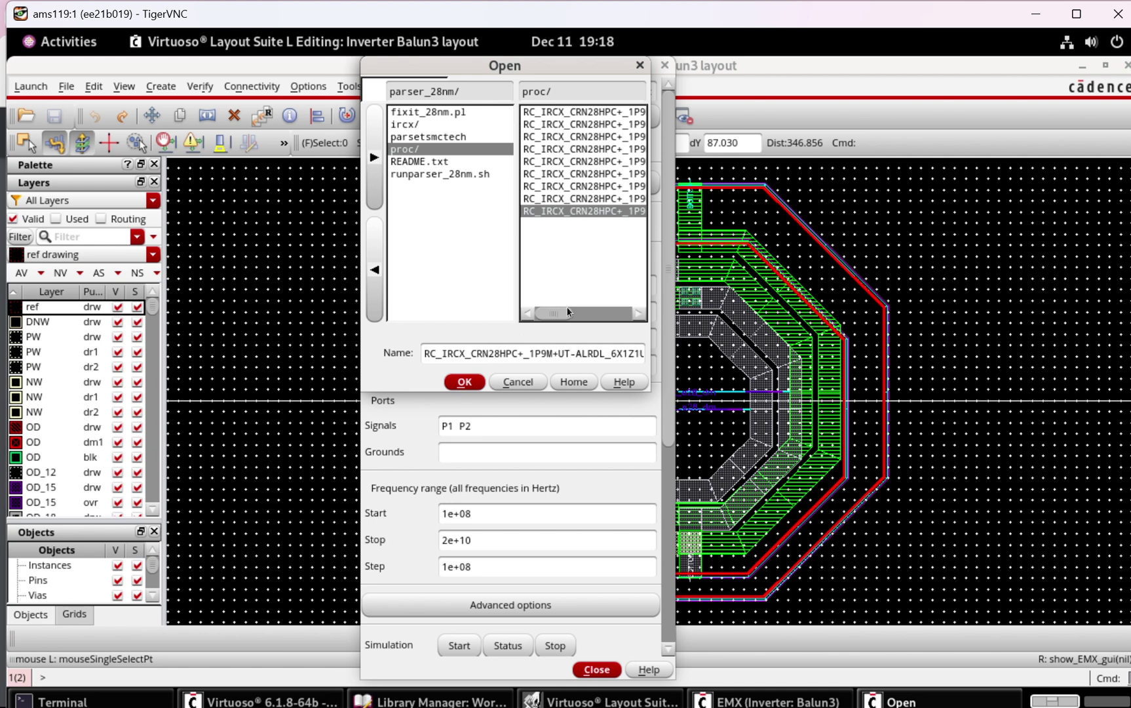
{"action": "left_click_drag", "start_coordinate": [568, 312], "coordinate": [629, 312]}
{"action": "left_click", "coordinate": [464, 382]}
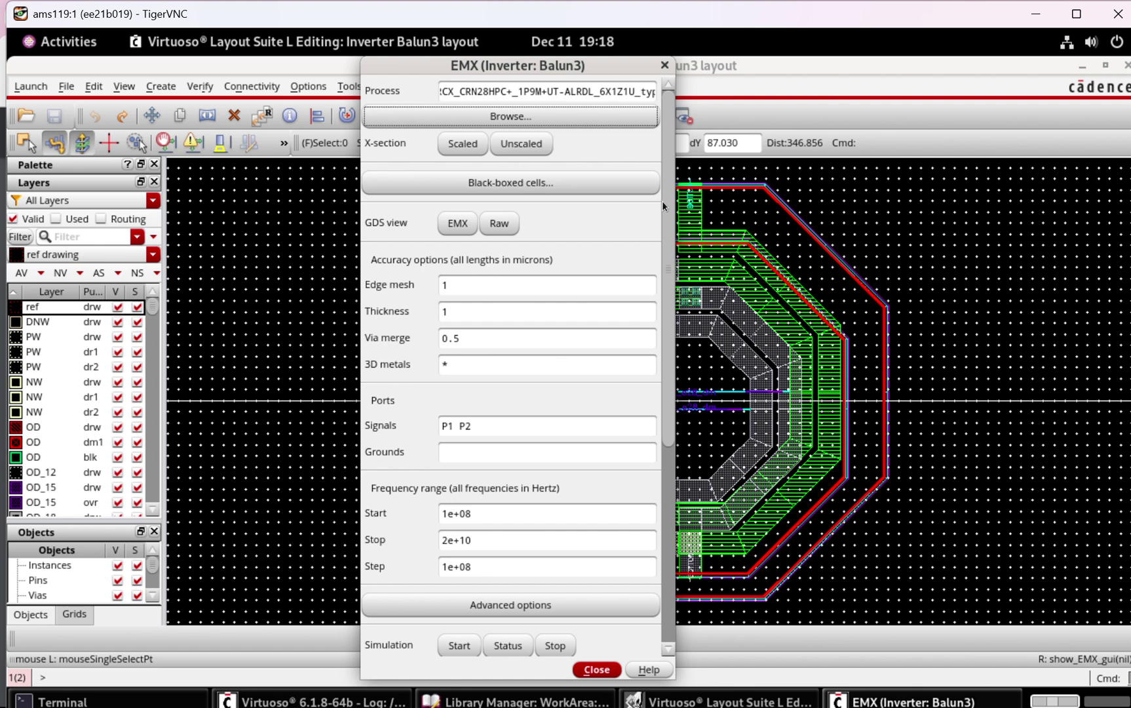
Replace the port signals with IN1 OUT1 IN2 OUT2 TAP.
{"action": "scroll", "coordinate": [665, 204], "scroll_direction": "down", "scroll_amount": 1}
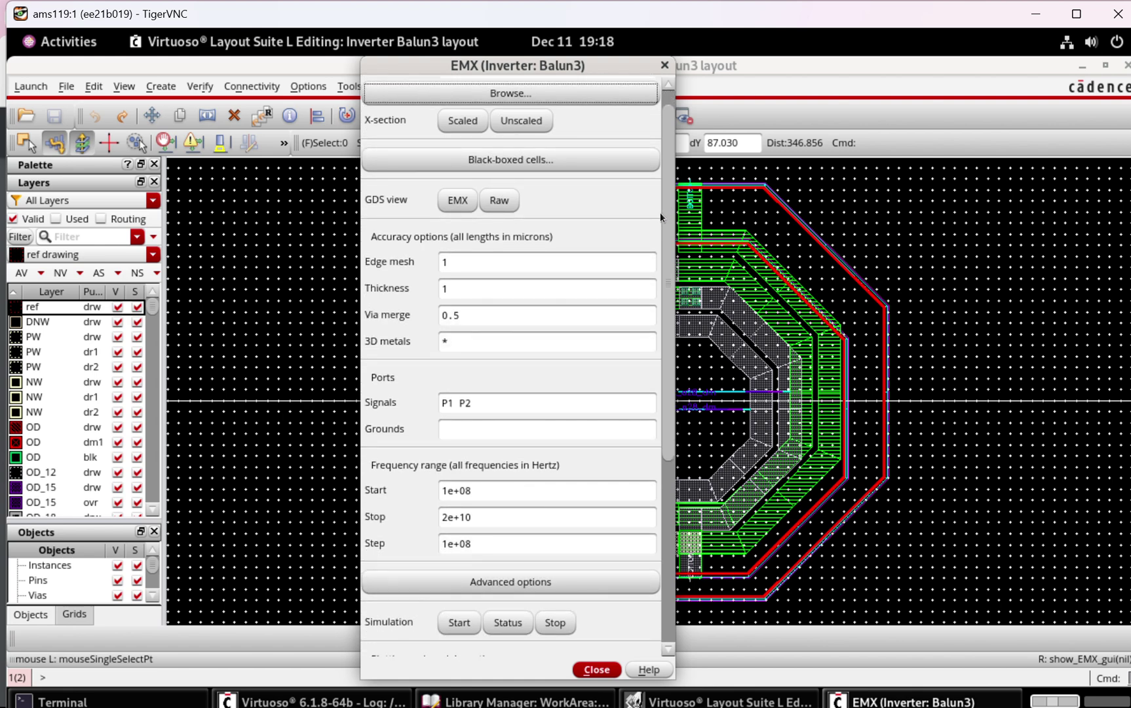
{"action": "left_click", "coordinate": [496, 393]}
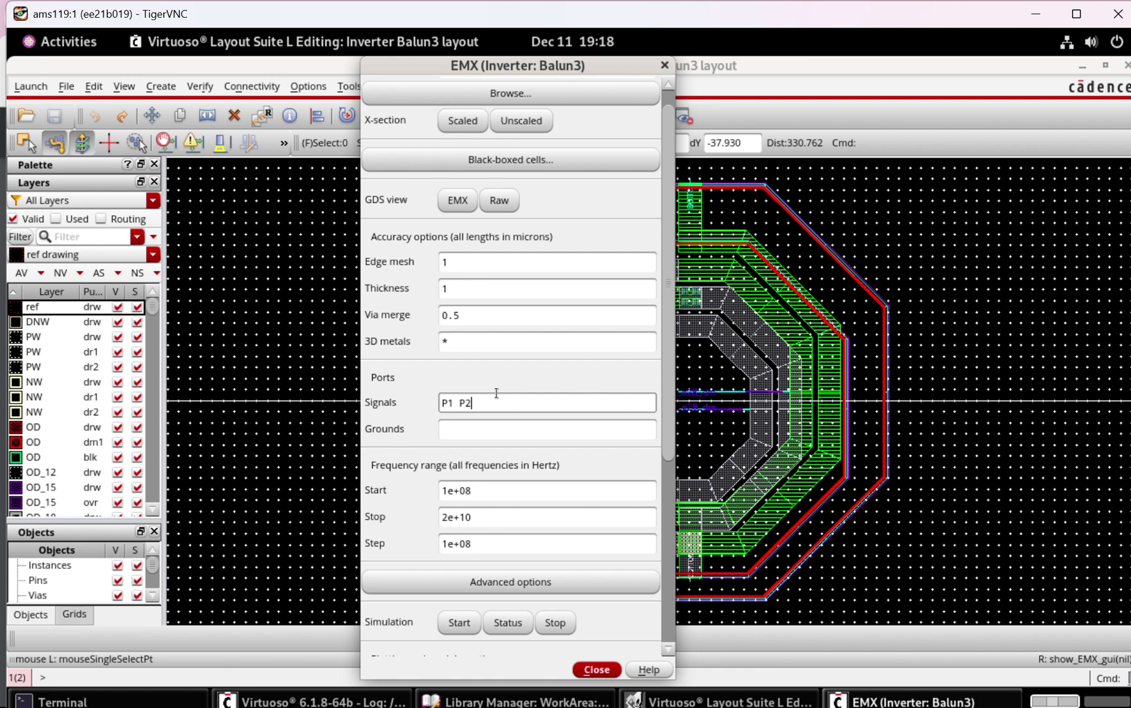
{"action": "key", "text": "BackSpace"}
{"action": "key", "text": "BackSpace"}
{"action": "key", "text": "BackSpace"}
{"action": "key", "text": "BackSpace"}
{"action": "key", "text": "BackSpace"}
{"action": "key", "text": "BackSpace"}
{"action": "type", "text": "IN1 OUT1 IN2 OUT 2 "}
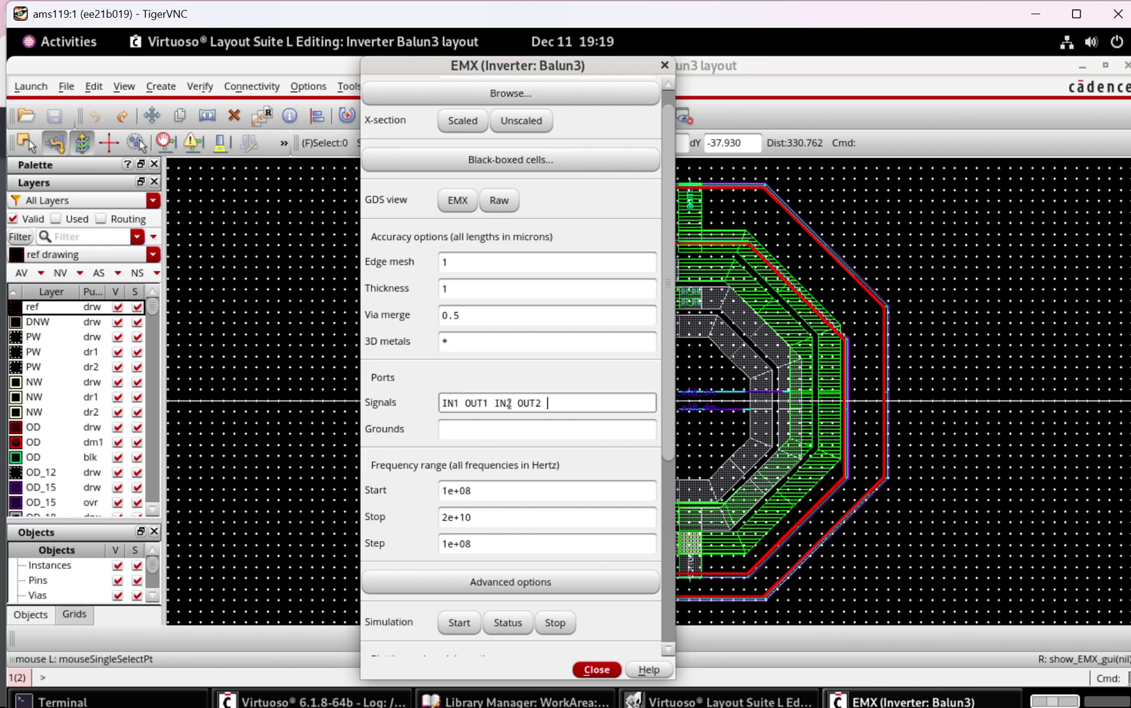
{"action": "type", "text": "TAP"}
Move the EMX form aside to reveal the layout and set the ground port to GND.
{"action": "left_click_drag", "start_coordinate": [600, 67], "coordinate": [439, 73]}
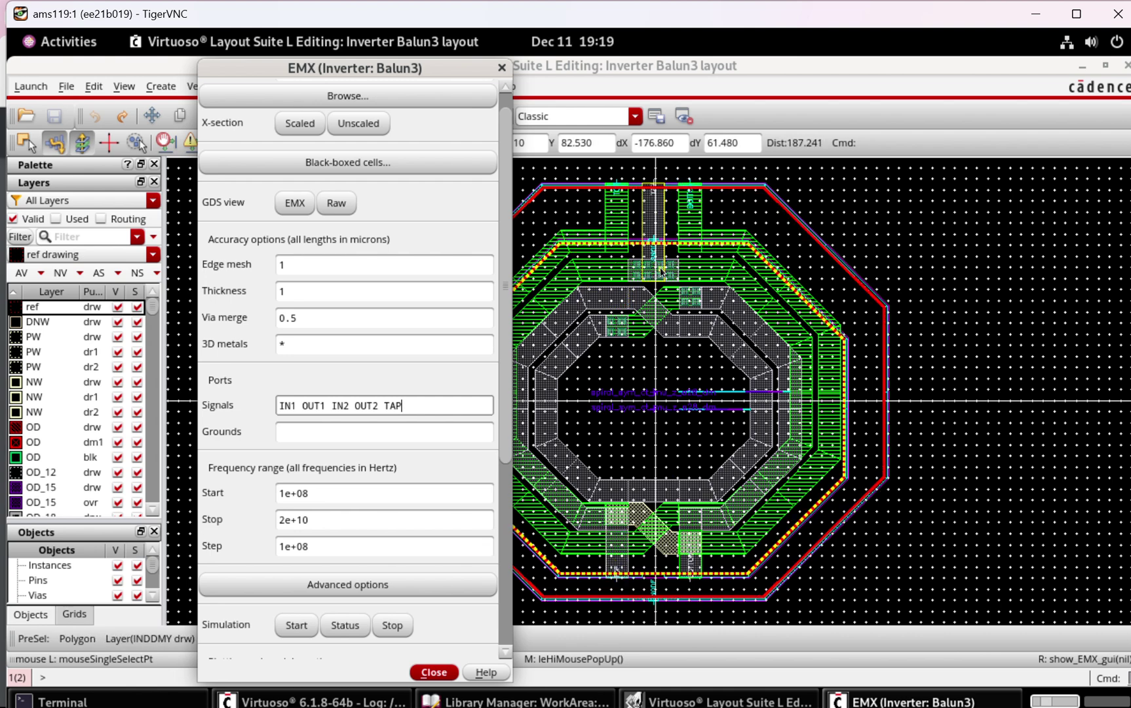
{"action": "left_click", "coordinate": [322, 431]}
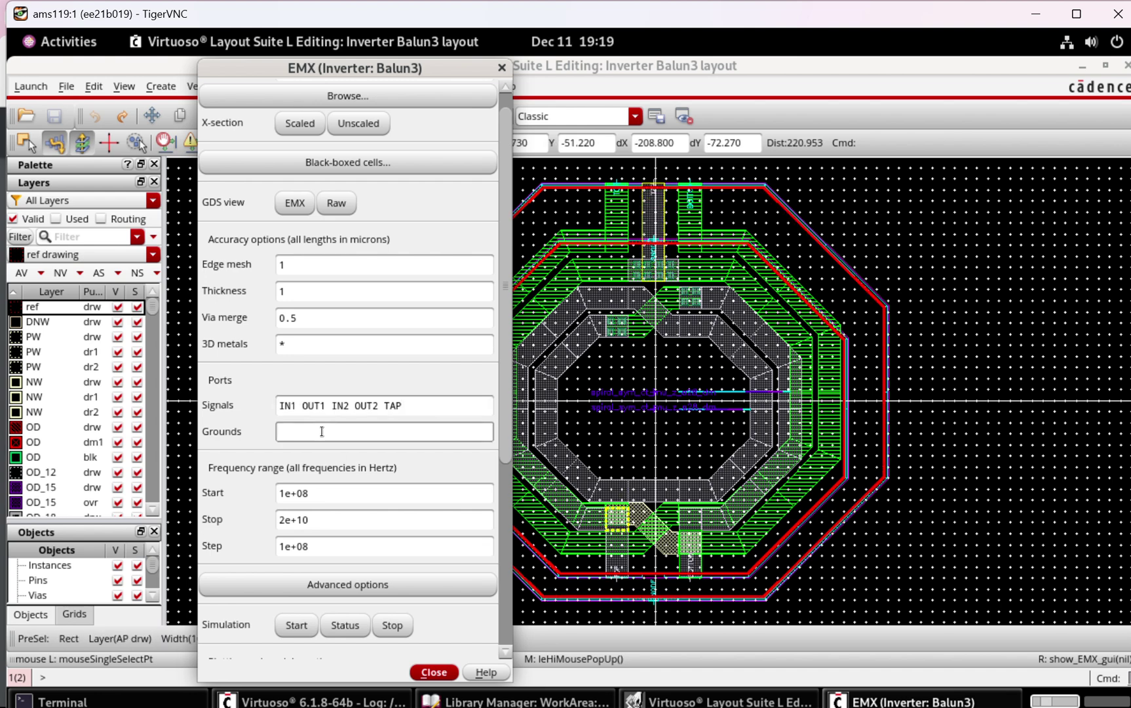
{"action": "type", "text": "GND"}
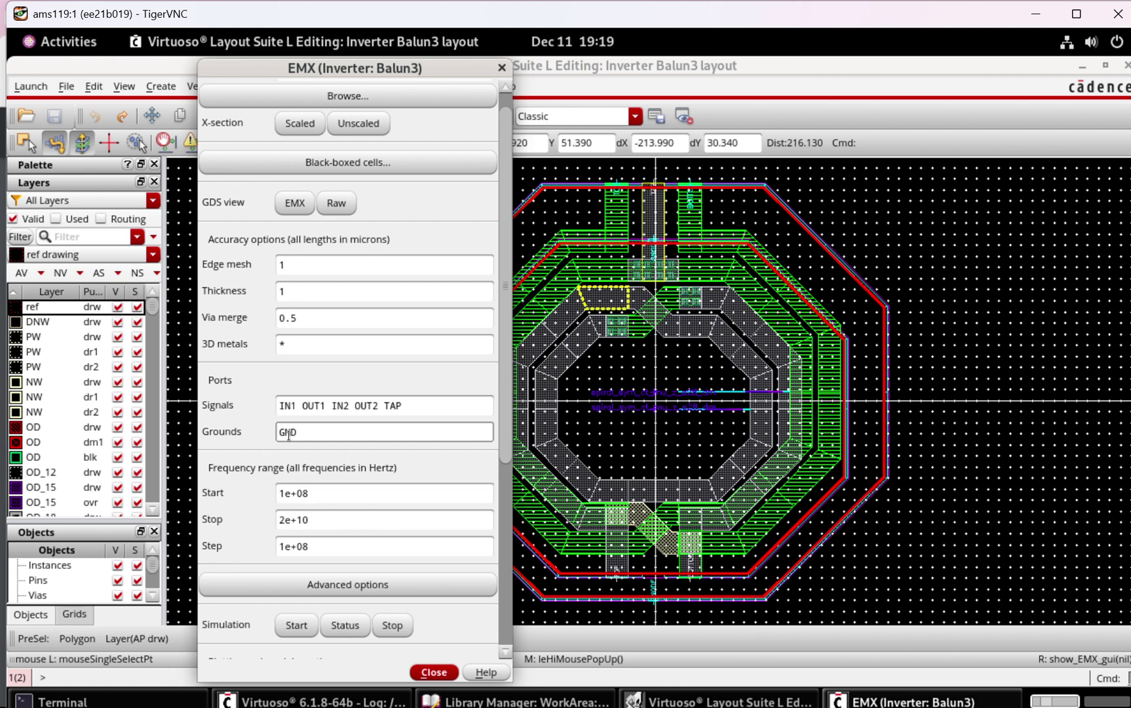
Set the plotting and model type to a transformer that also fits common mode, primary tapped, non-symmetric.
{"action": "left_click_drag", "start_coordinate": [504, 451], "coordinate": [501, 533]}
{"action": "left_click", "coordinate": [282, 559]}
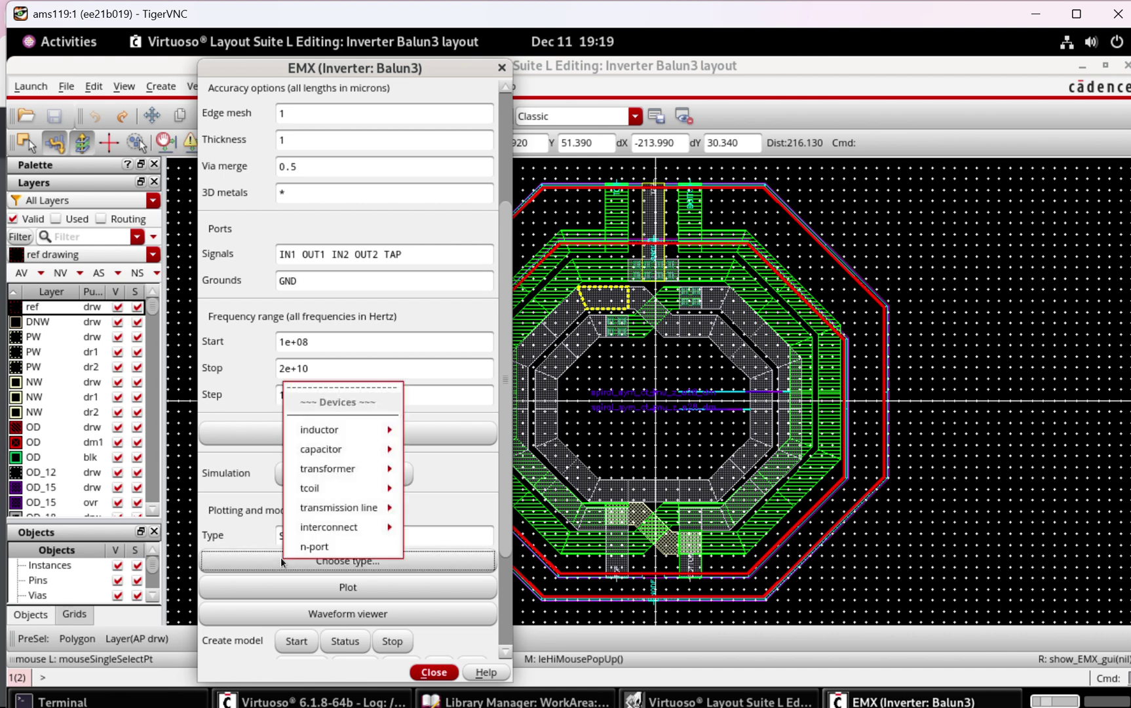
{"action": "mouse_move", "coordinate": [321, 472]}
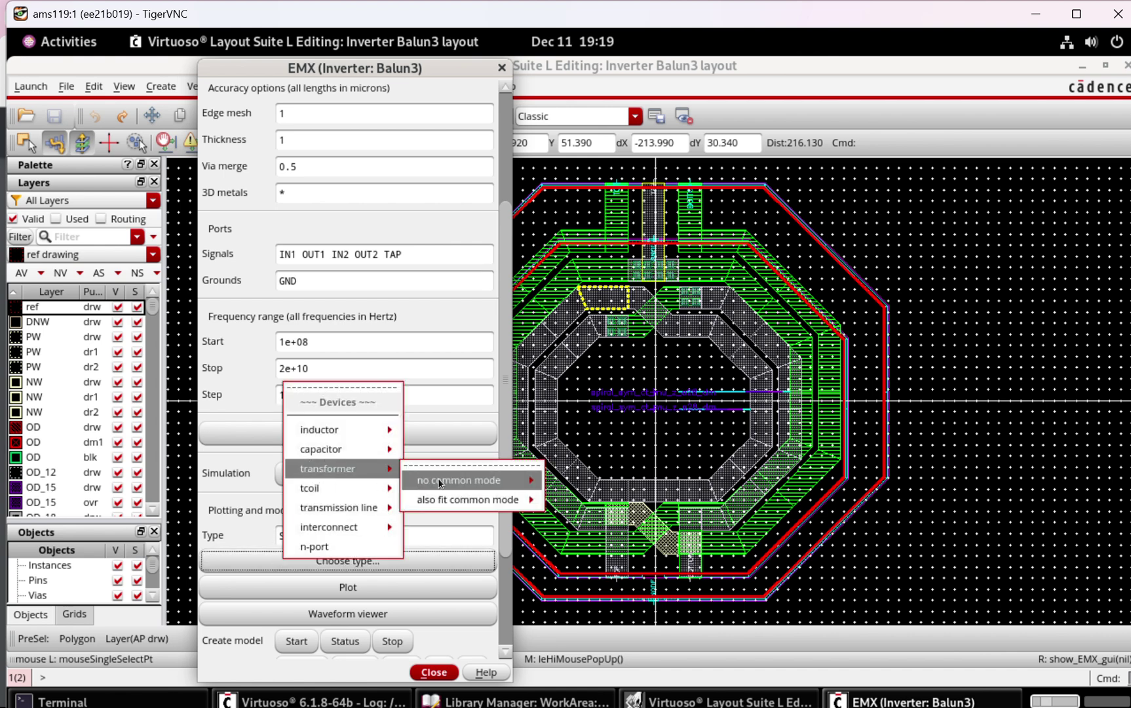
{"action": "mouse_move", "coordinate": [463, 495]}
{"action": "mouse_move", "coordinate": [568, 528]}
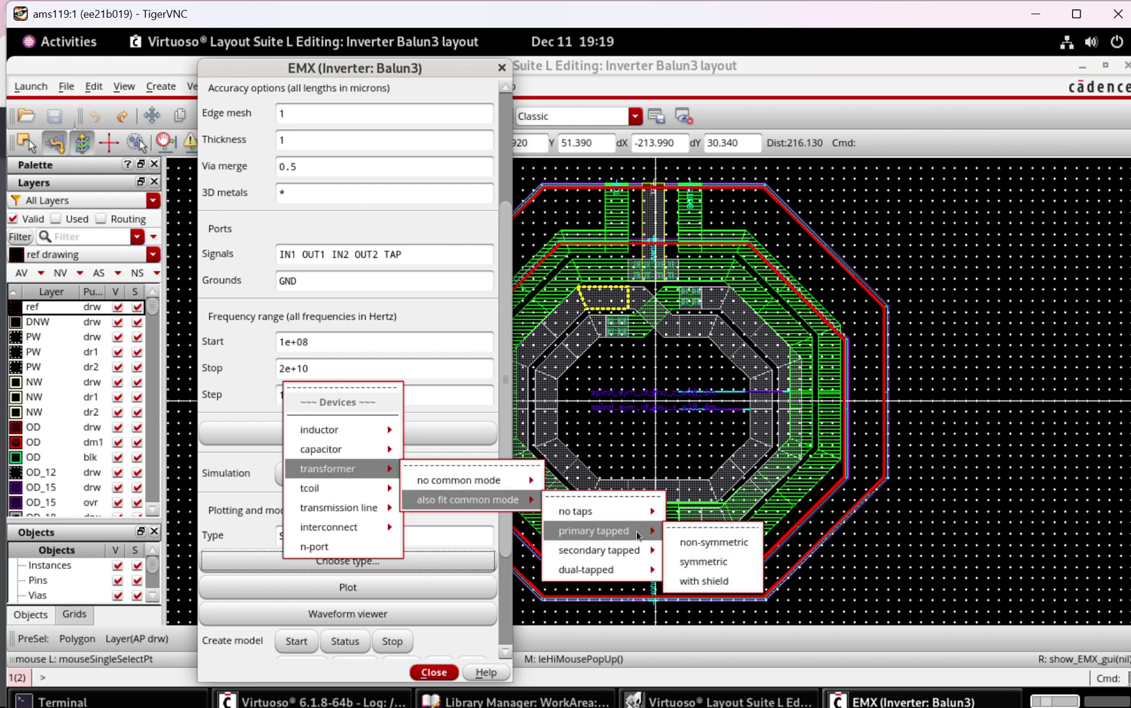
{"action": "left_click", "coordinate": [689, 544]}
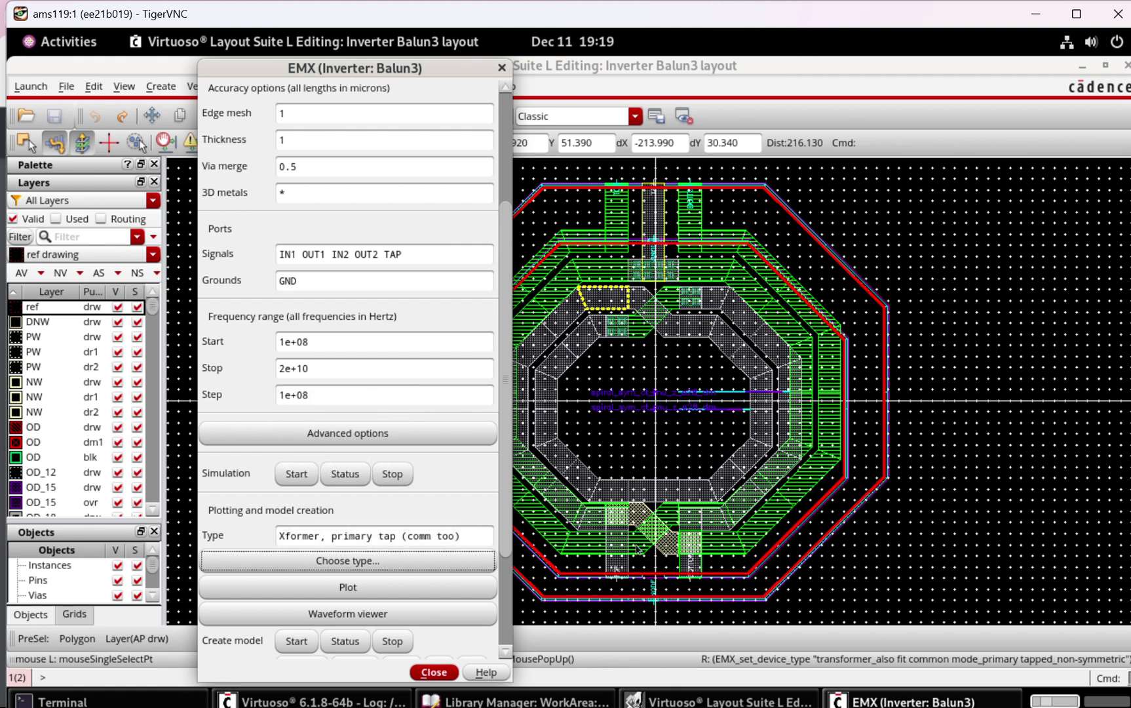
Set the simulation frequency range to start at 0 Hz and stop at 50e9 Hz.
{"action": "left_click_drag", "start_coordinate": [505, 539], "coordinate": [503, 581]}
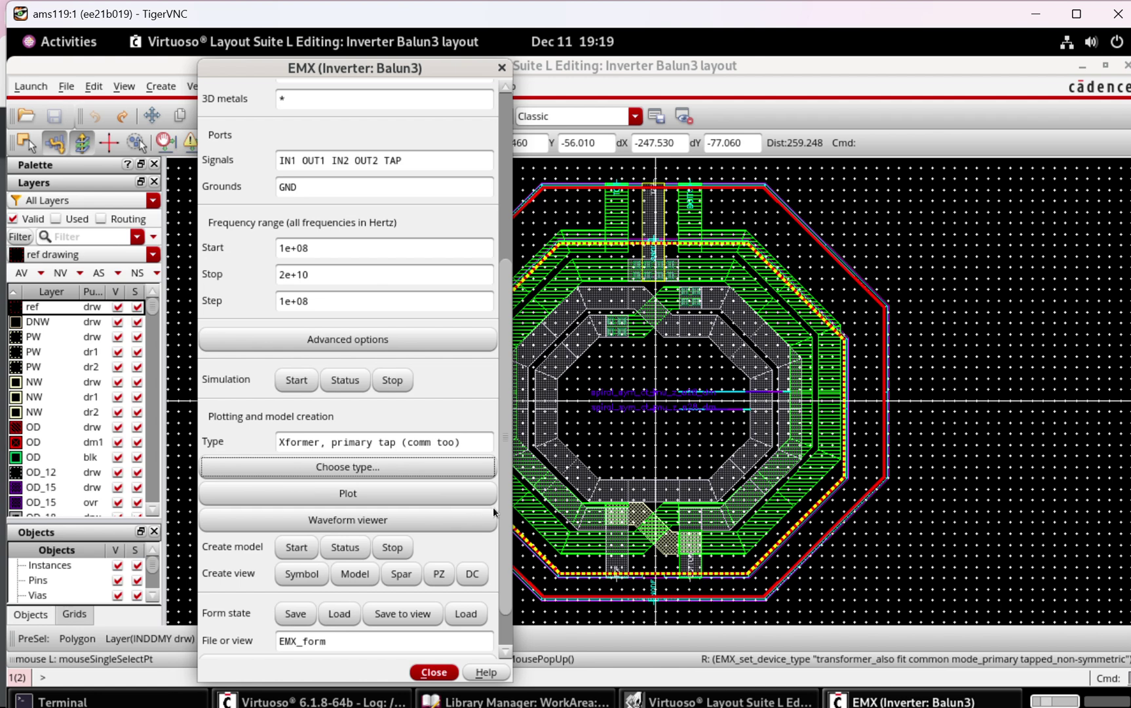
{"action": "left_click_drag", "start_coordinate": [502, 517], "coordinate": [497, 599]}
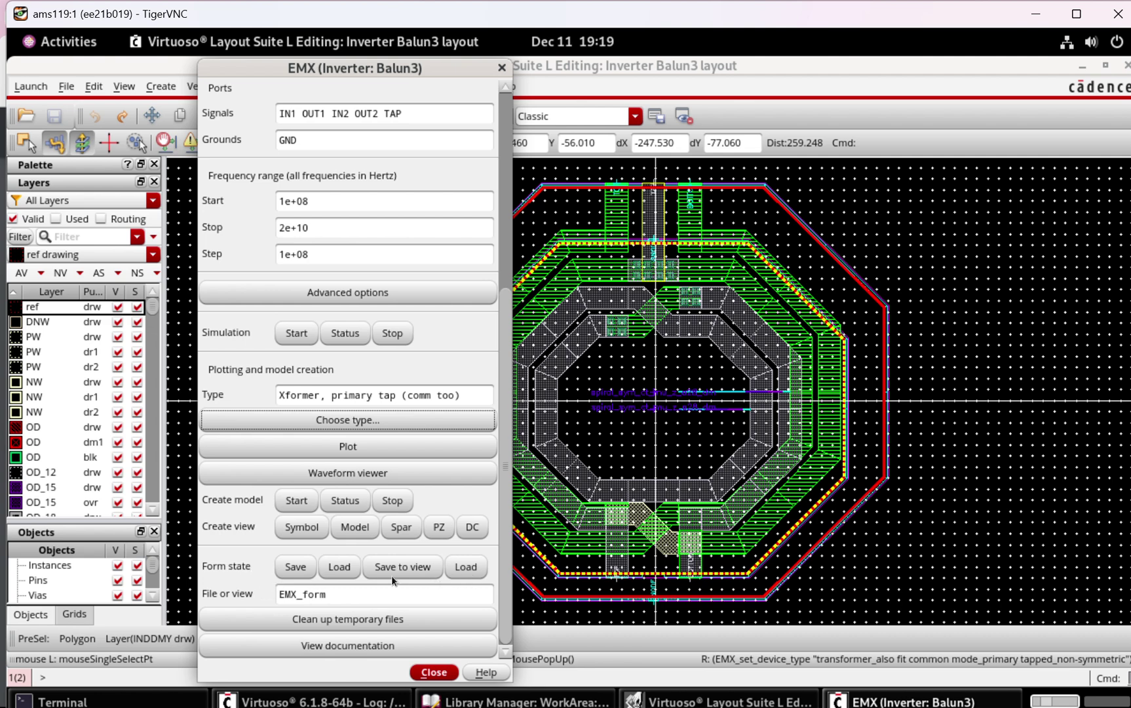
{"action": "left_click_drag", "start_coordinate": [505, 483], "coordinate": [498, 452]}
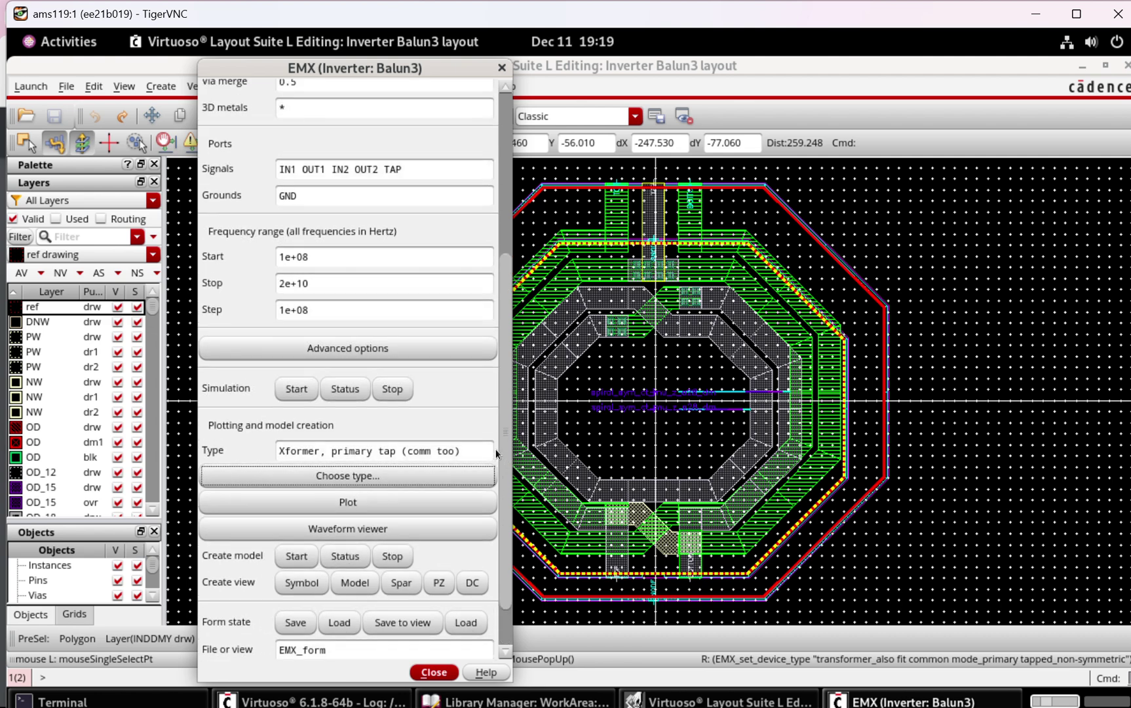
{"action": "left_click_drag", "start_coordinate": [315, 257], "coordinate": [265, 259]}
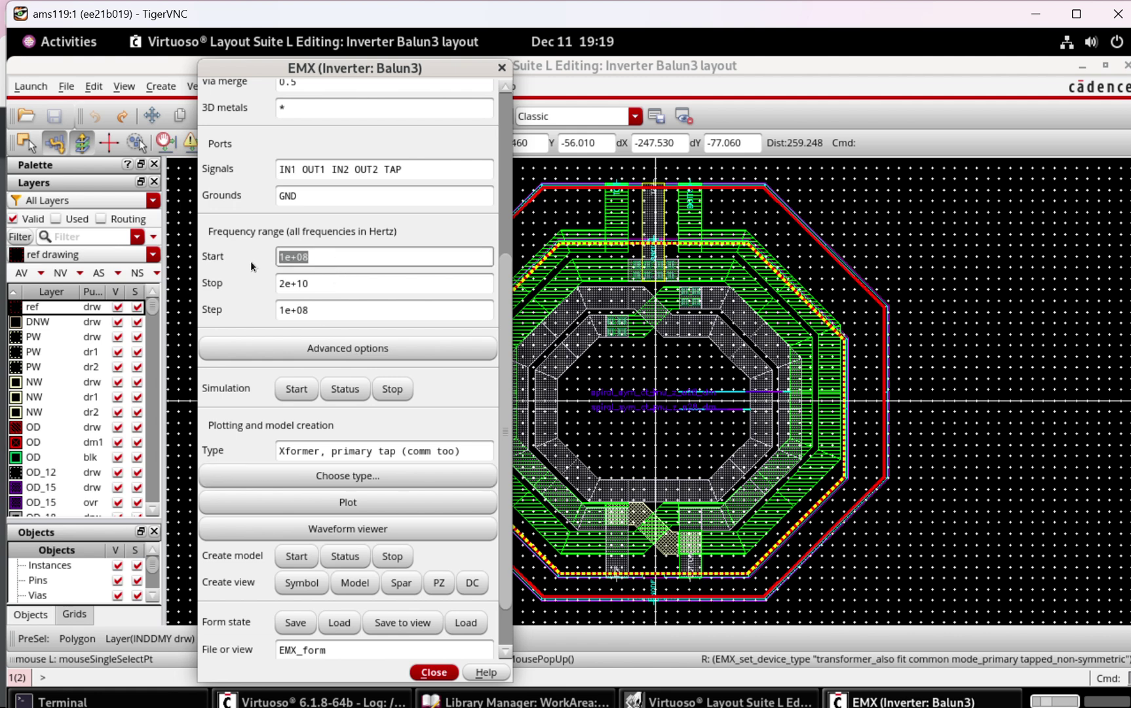
{"action": "type", "text": "0"}
{"action": "key", "text": "Tab"}
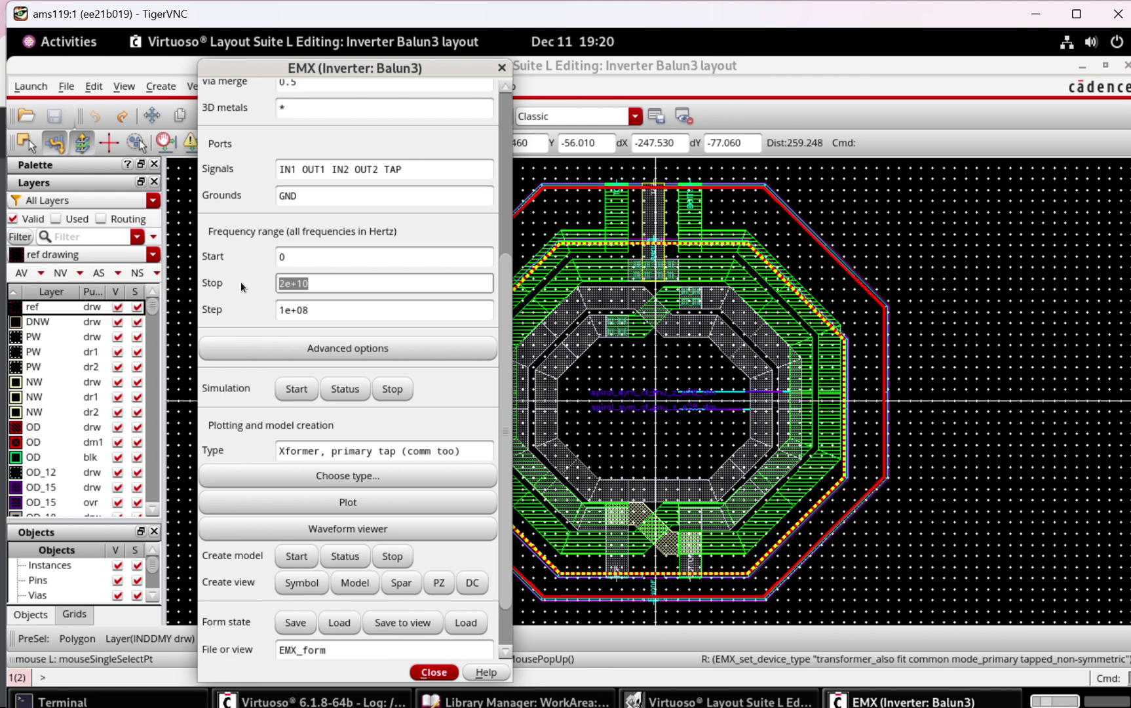
{"action": "type", "text": "50e10"}
{"action": "key", "text": "BackSpace"}
{"action": "key", "text": "BackSpace"}
{"action": "type", "text": "9"}
Set the frequency step to 1e+09 Hz.
{"action": "left_click", "coordinate": [320, 304]}
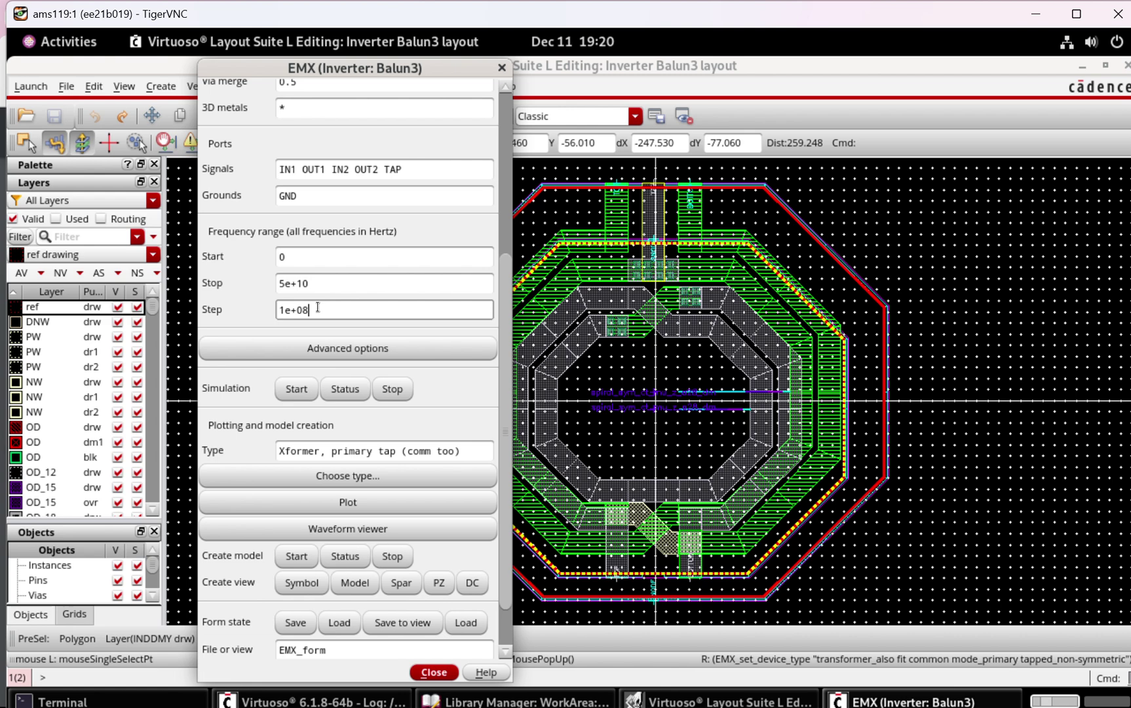
{"action": "double_click", "coordinate": [286, 308]}
{"action": "left_click", "coordinate": [285, 309]}
{"action": "double_click", "coordinate": [277, 314]}
{"action": "type", "text": "1e9"}
{"action": "key", "text": "Left"}
{"action": "type", "text": "+0"}
{"action": "scroll", "coordinate": [502, 341], "scroll_direction": "down", "scroll_amount": 2}
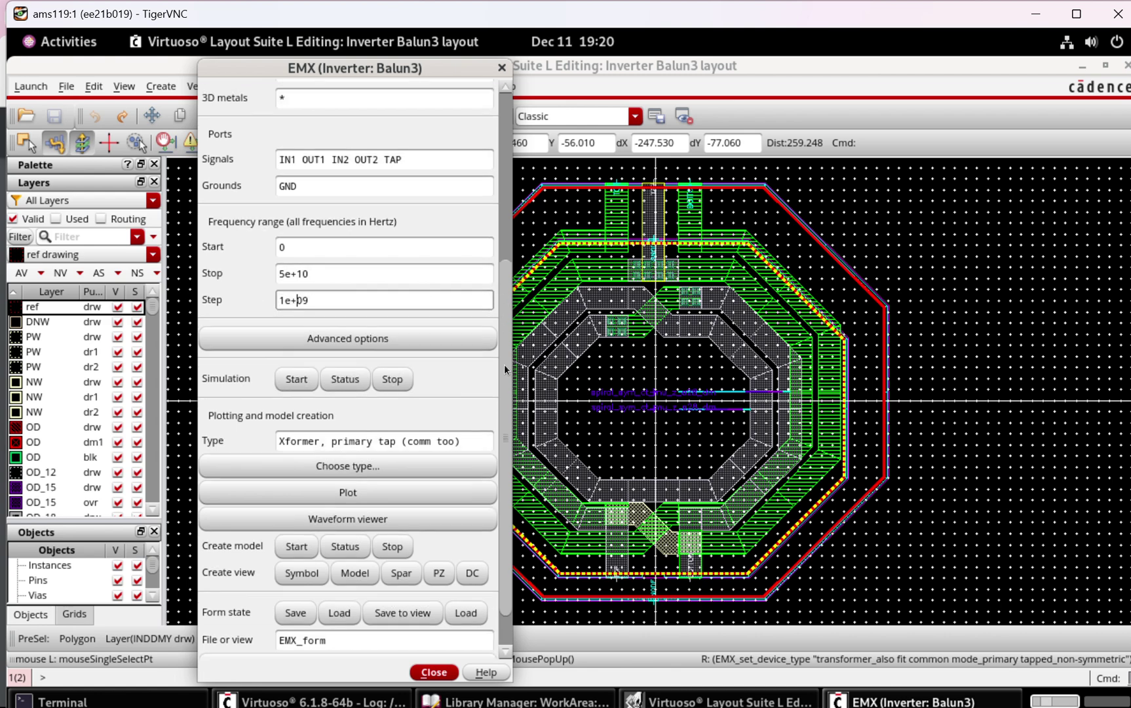
In the advanced EMX options, set both the capacitive and the inductive via names to *.
{"action": "scroll", "coordinate": [458, 354], "scroll_direction": "up", "scroll_amount": 3}
{"action": "scroll", "coordinate": [395, 356], "scroll_direction": "down", "scroll_amount": 1}
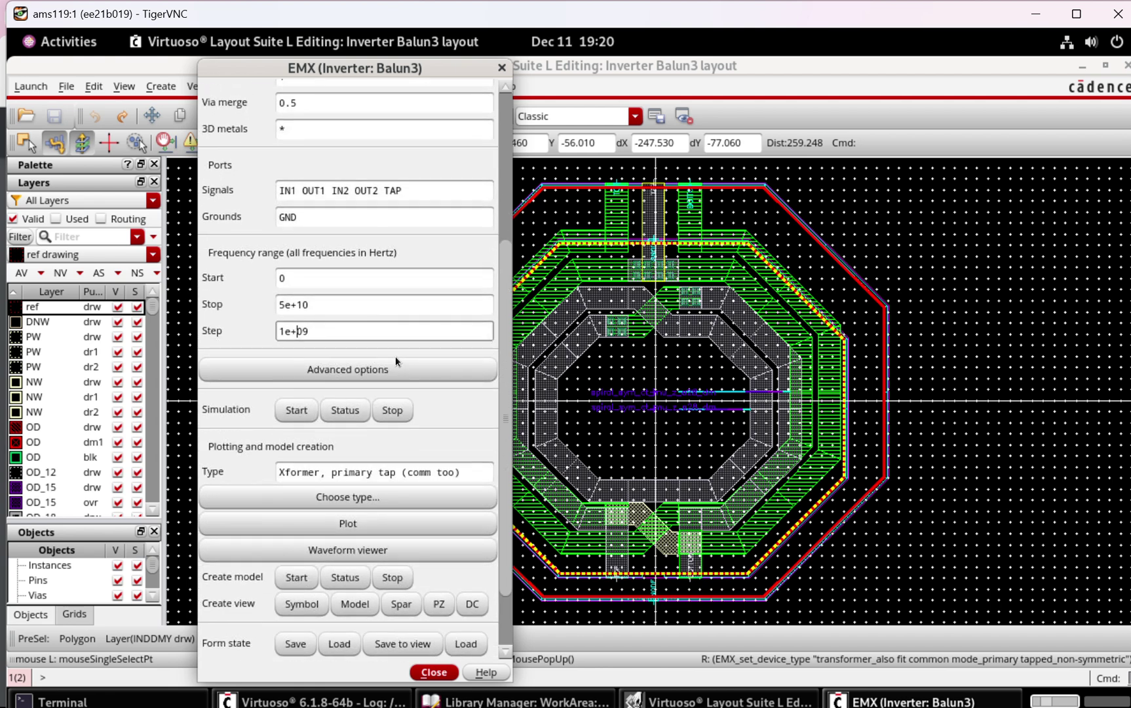
{"action": "left_click", "coordinate": [399, 366]}
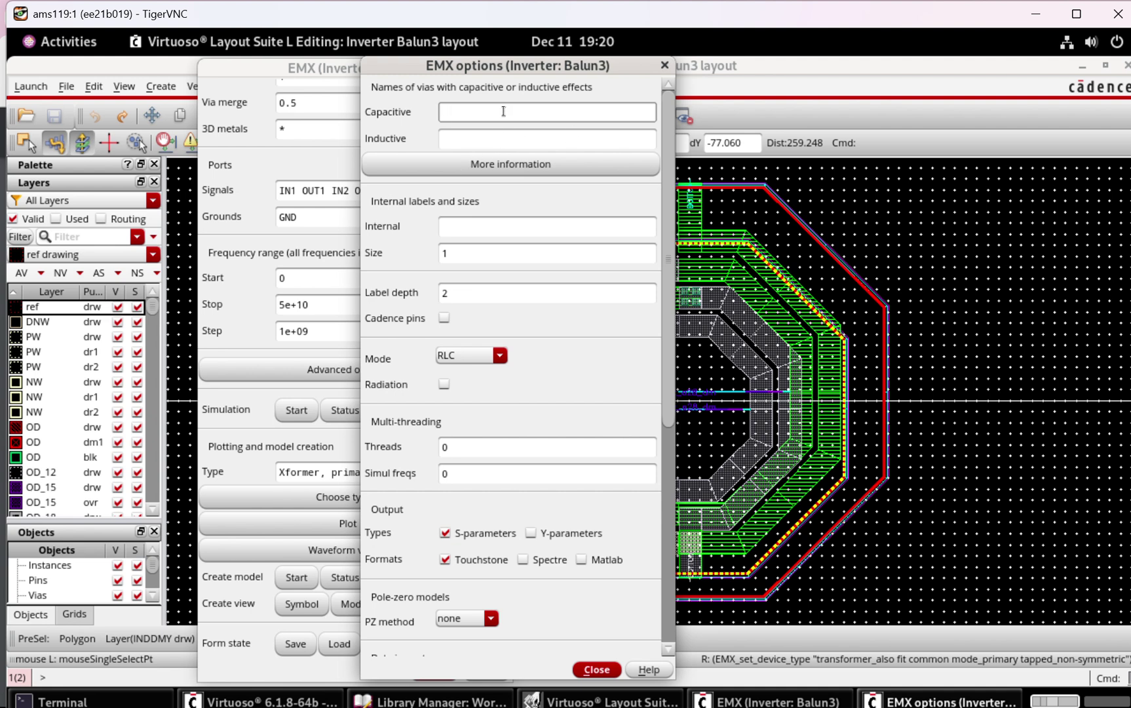
{"action": "left_click", "coordinate": [487, 143]}
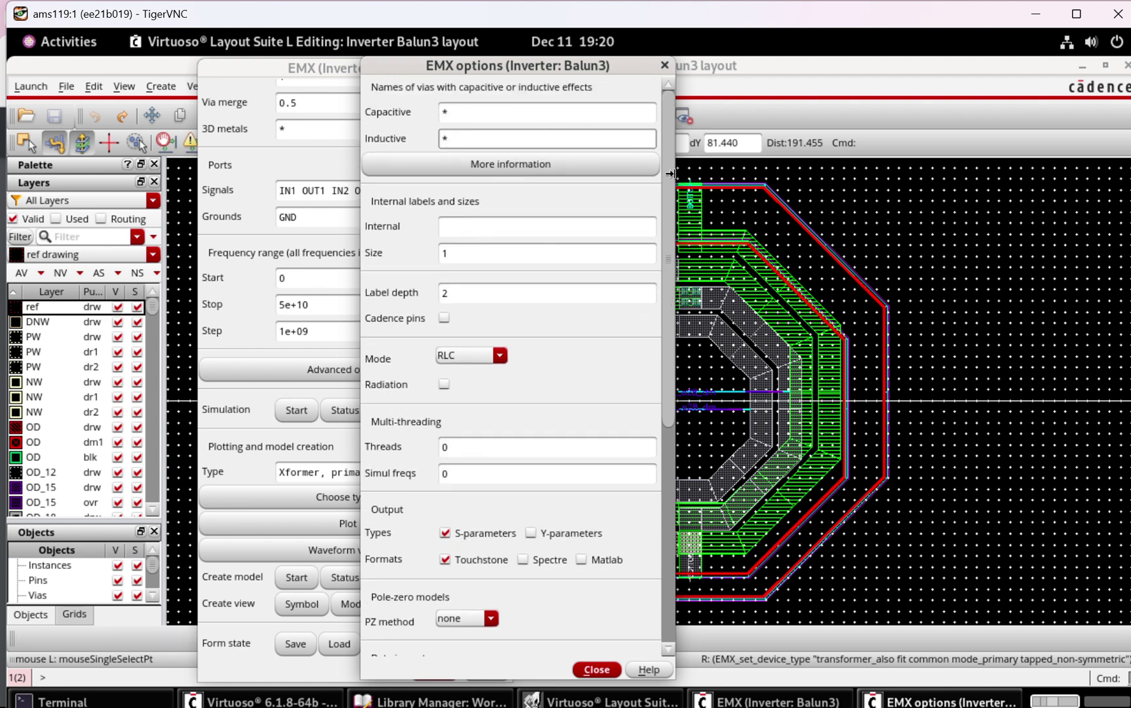
Review the remaining advanced EMX options, from label depth to work directory, and close both the options and the EMX form.
{"action": "scroll", "coordinate": [648, 266], "scroll_direction": "down", "scroll_amount": 8}
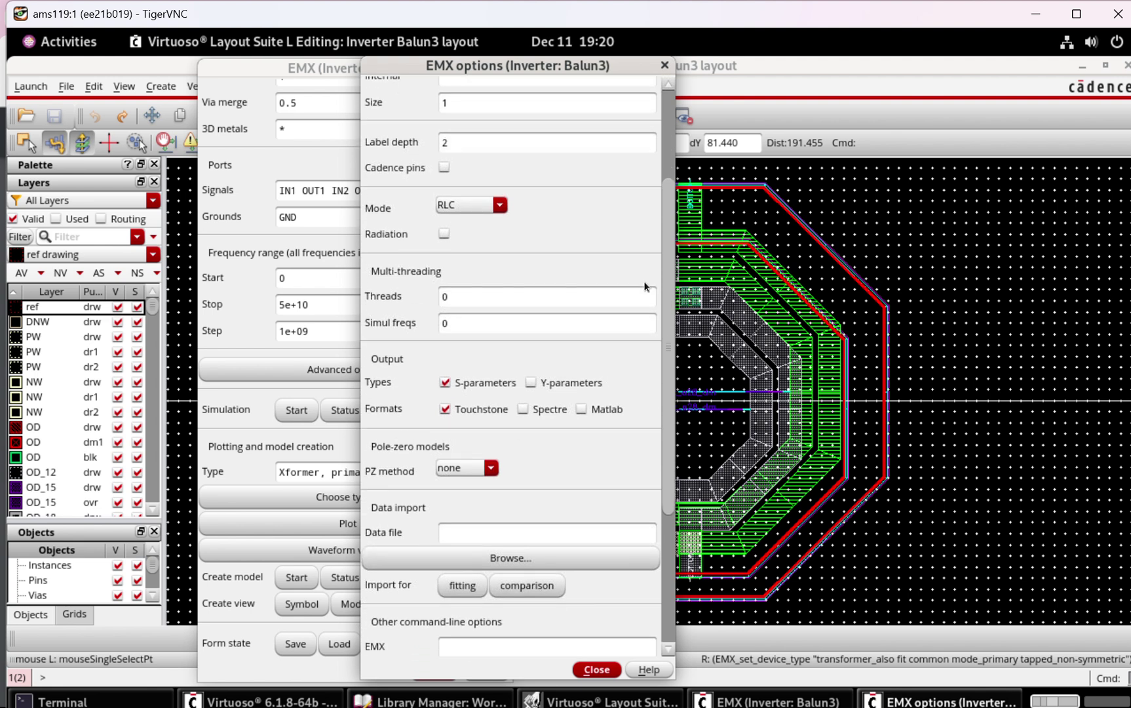
{"action": "scroll", "coordinate": [630, 329], "scroll_direction": "down", "scroll_amount": 4}
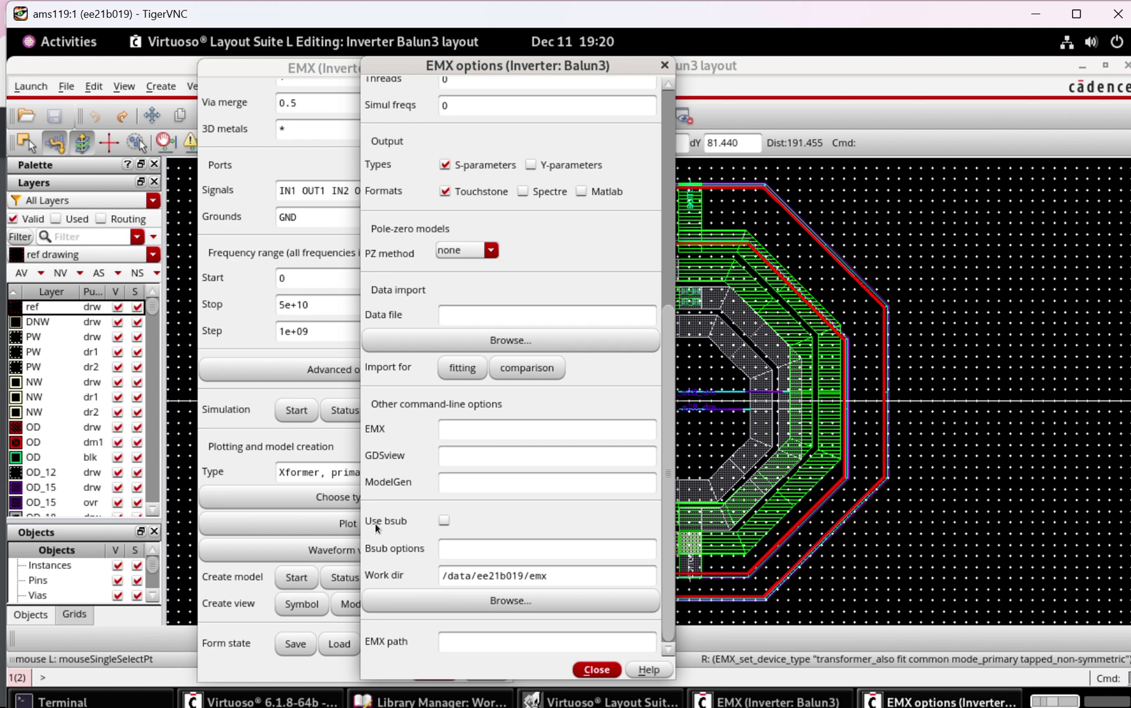
{"action": "scroll", "coordinate": [647, 435], "scroll_direction": "up", "scroll_amount": 11}
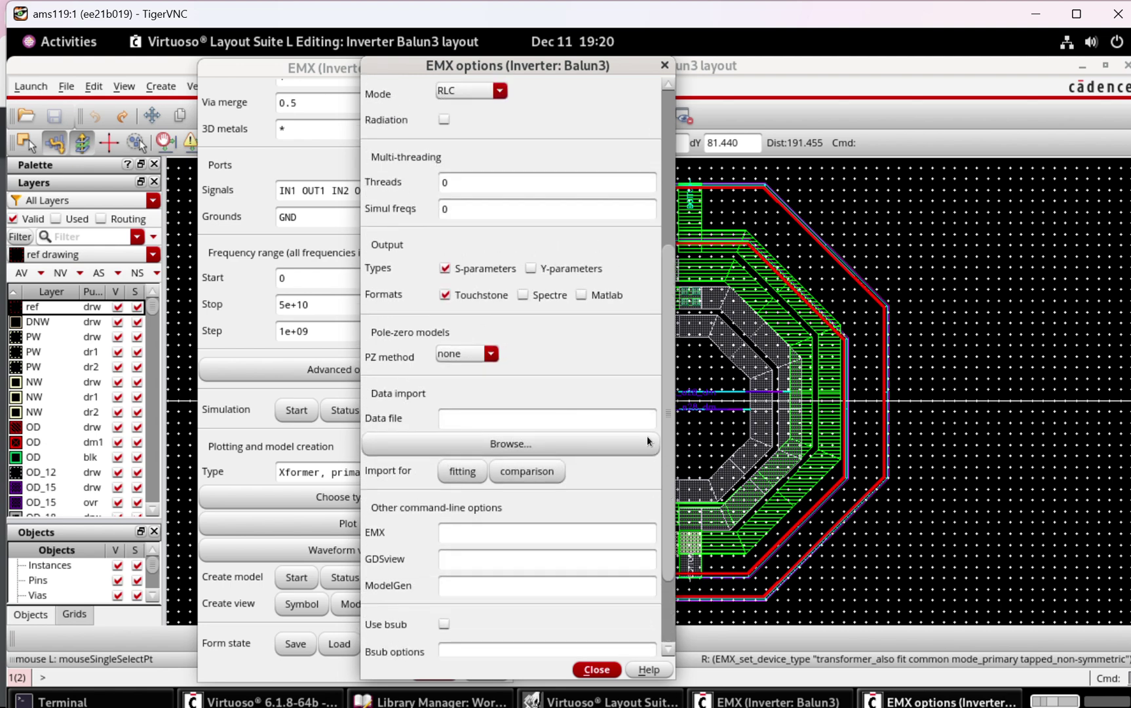
{"action": "left_click", "coordinate": [665, 65]}
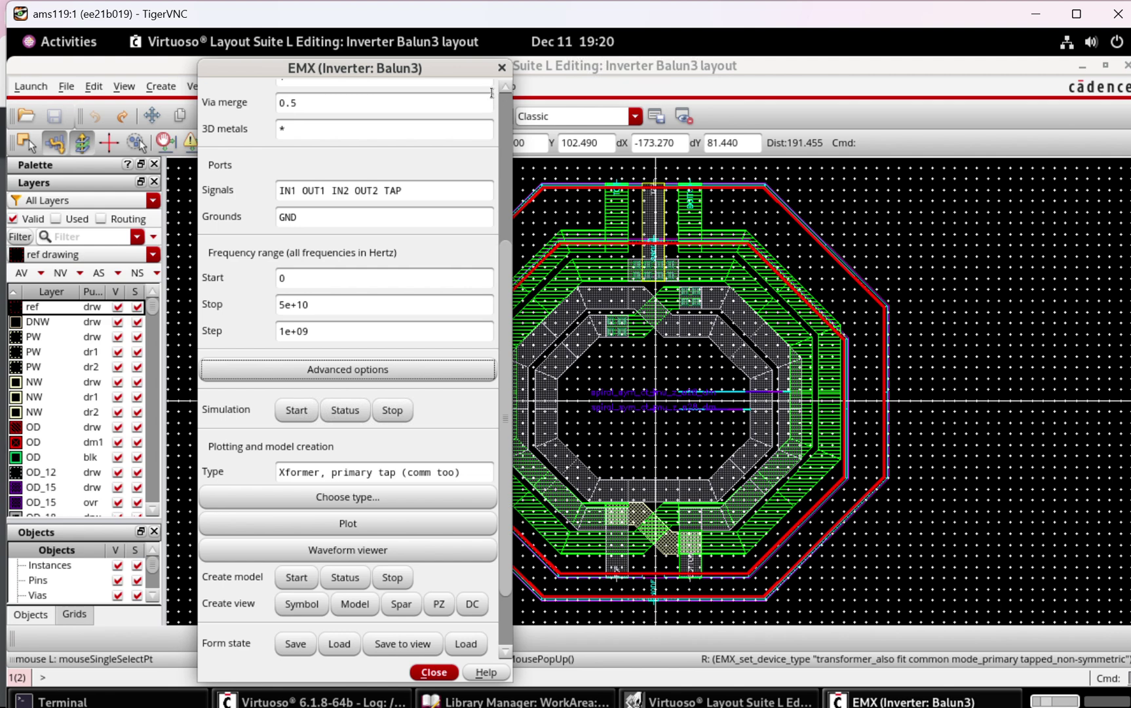
{"action": "left_click", "coordinate": [502, 69]}
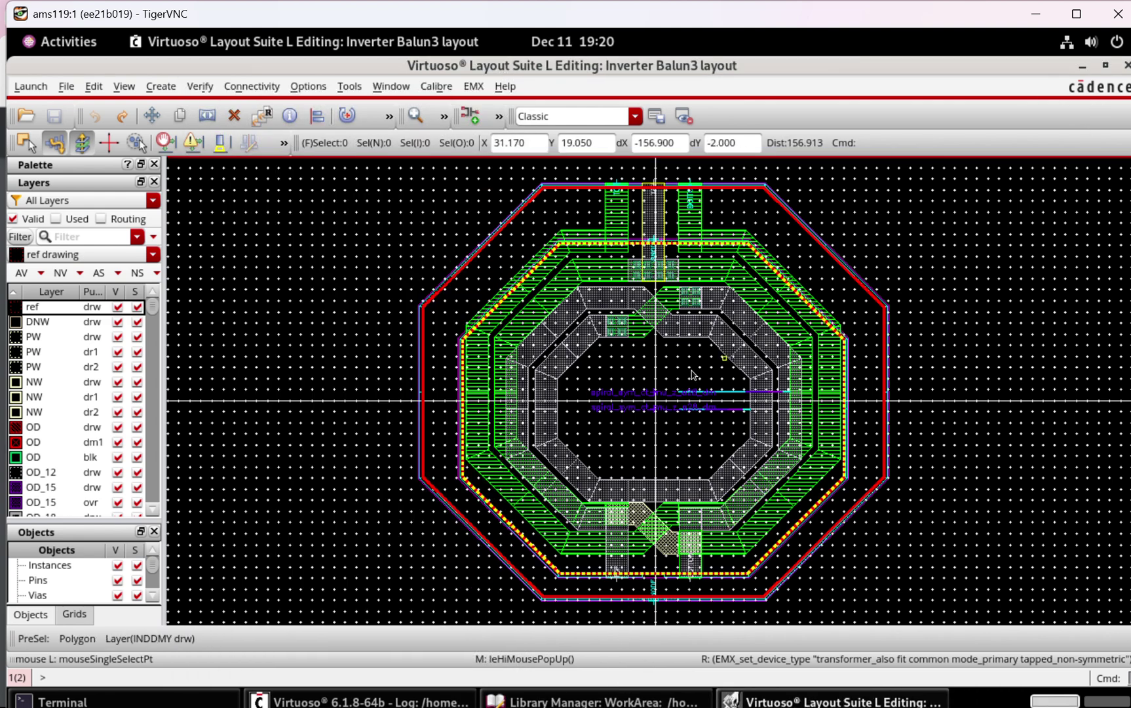
Open the schematic view of the Balun3 cell, accepting the next license for the session, and fit it in a maximized window.
{"action": "left_click", "coordinate": [541, 701]}
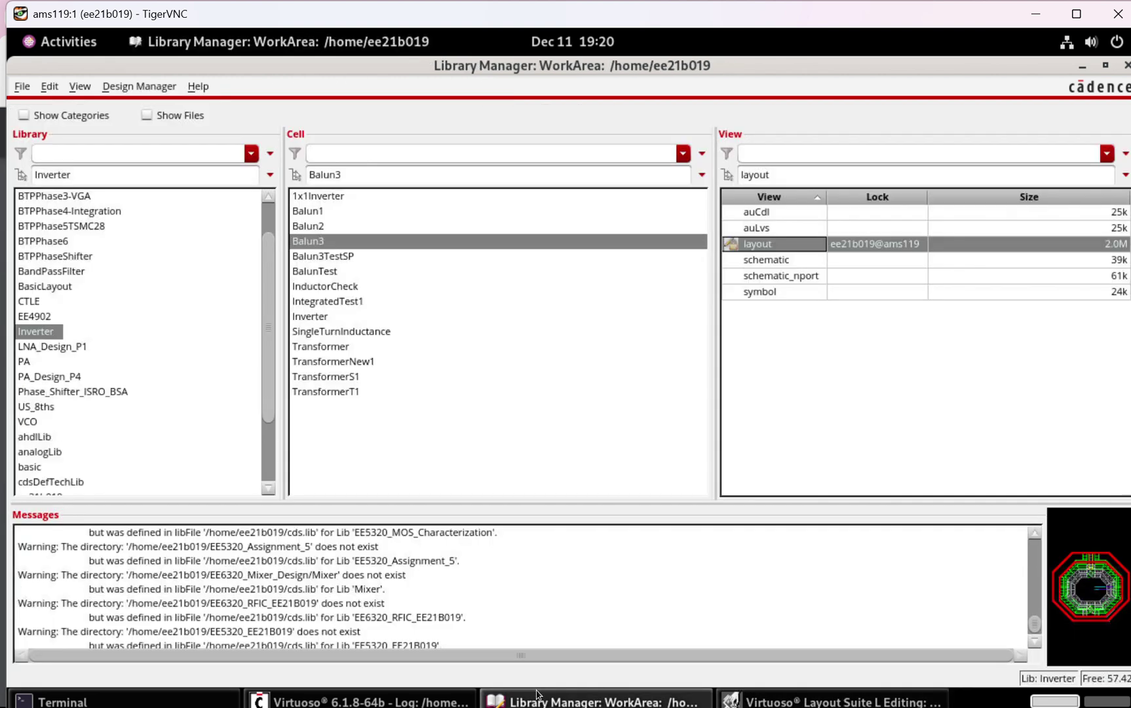
{"action": "double_click", "coordinate": [798, 261]}
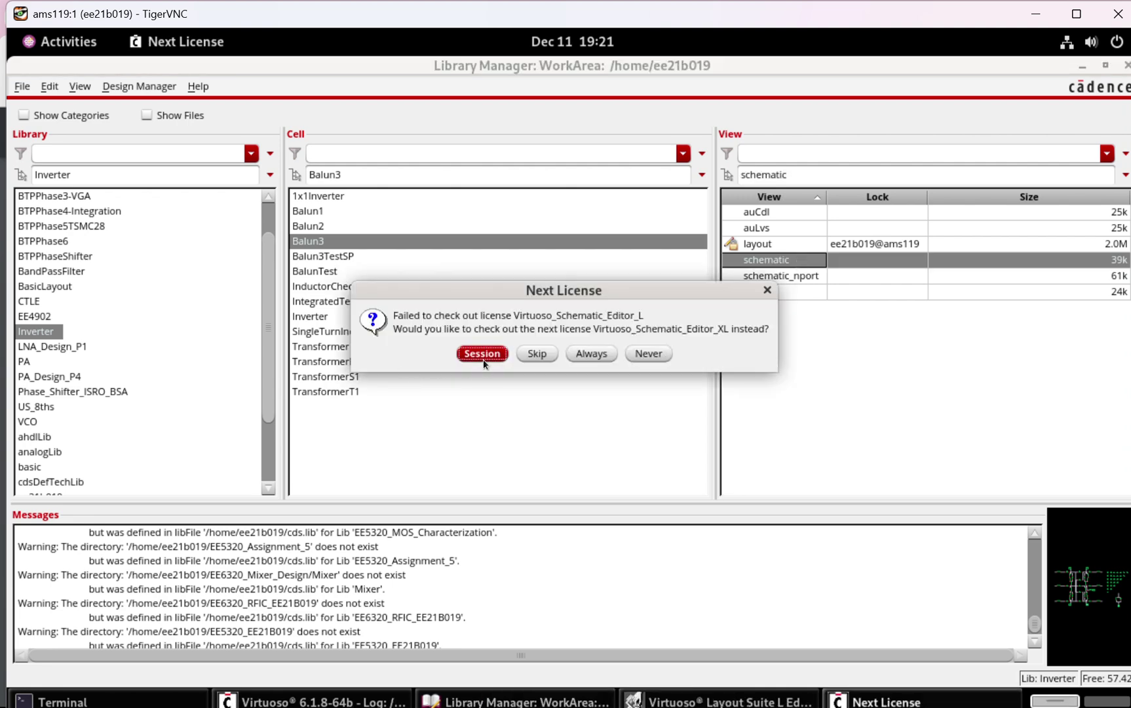
{"action": "left_click", "coordinate": [483, 355]}
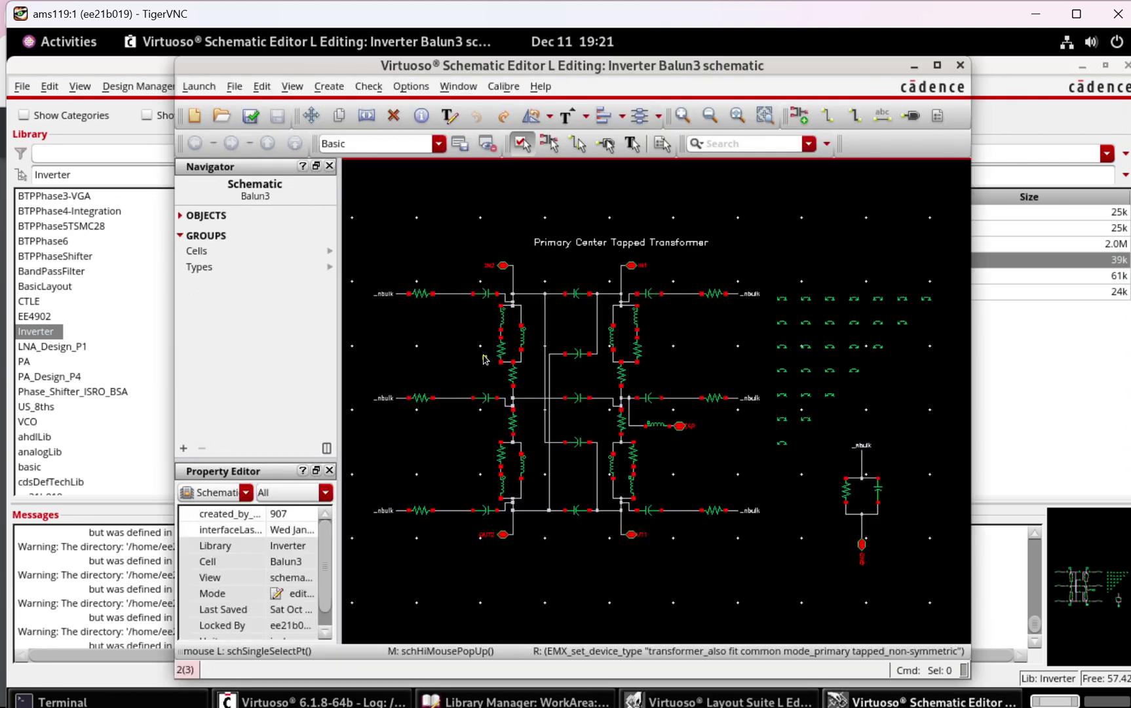
{"action": "left_click", "coordinate": [938, 64]}
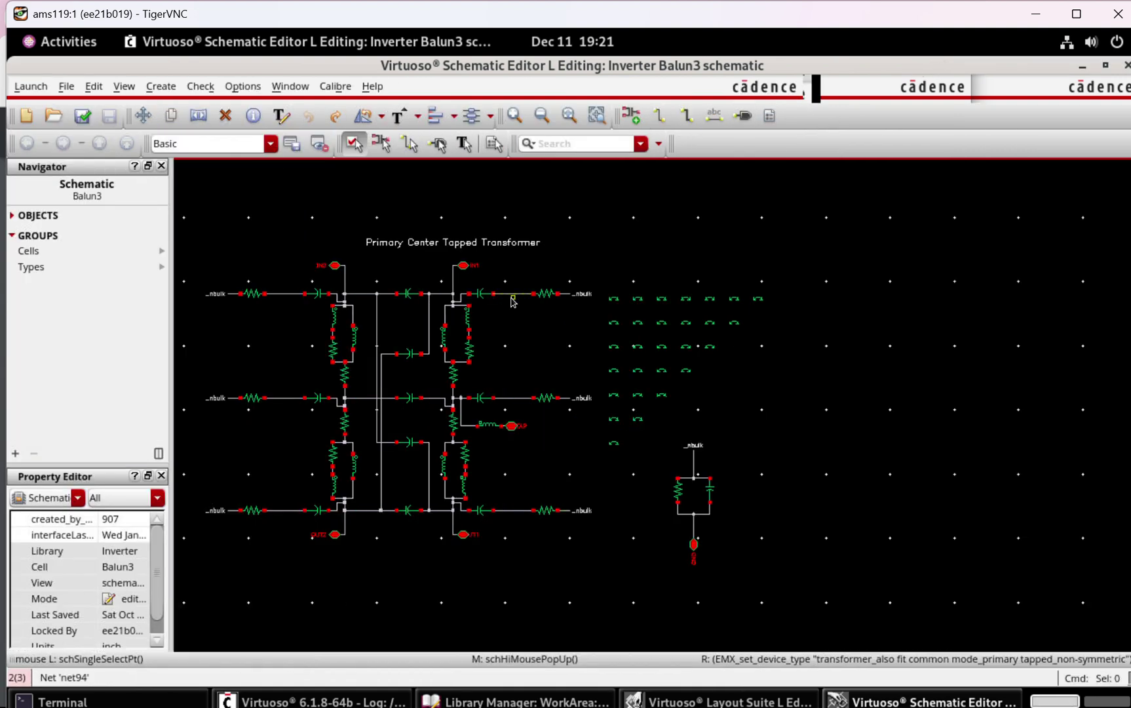
{"action": "key", "text": "f"}
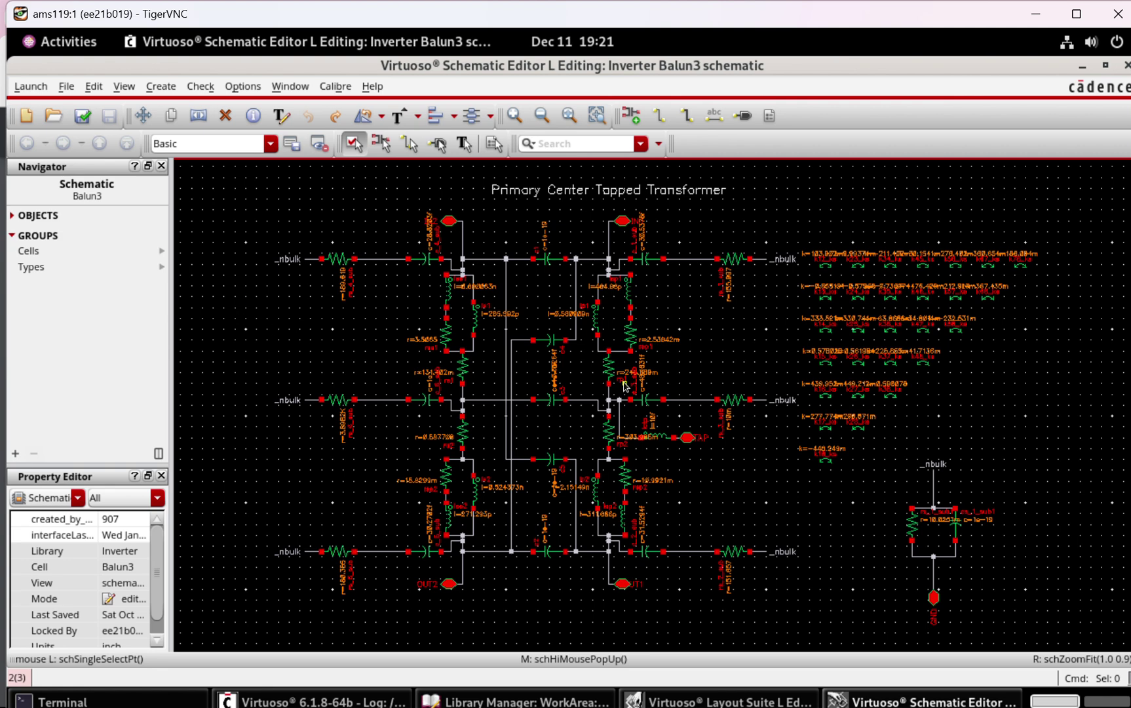
Minimize the schematic and switch to Chrome's "On-Chip Transformer Design using 28 nm Bulk CMOS" PDF, opening its additional viewer options.
{"action": "left_click", "coordinate": [1083, 66]}
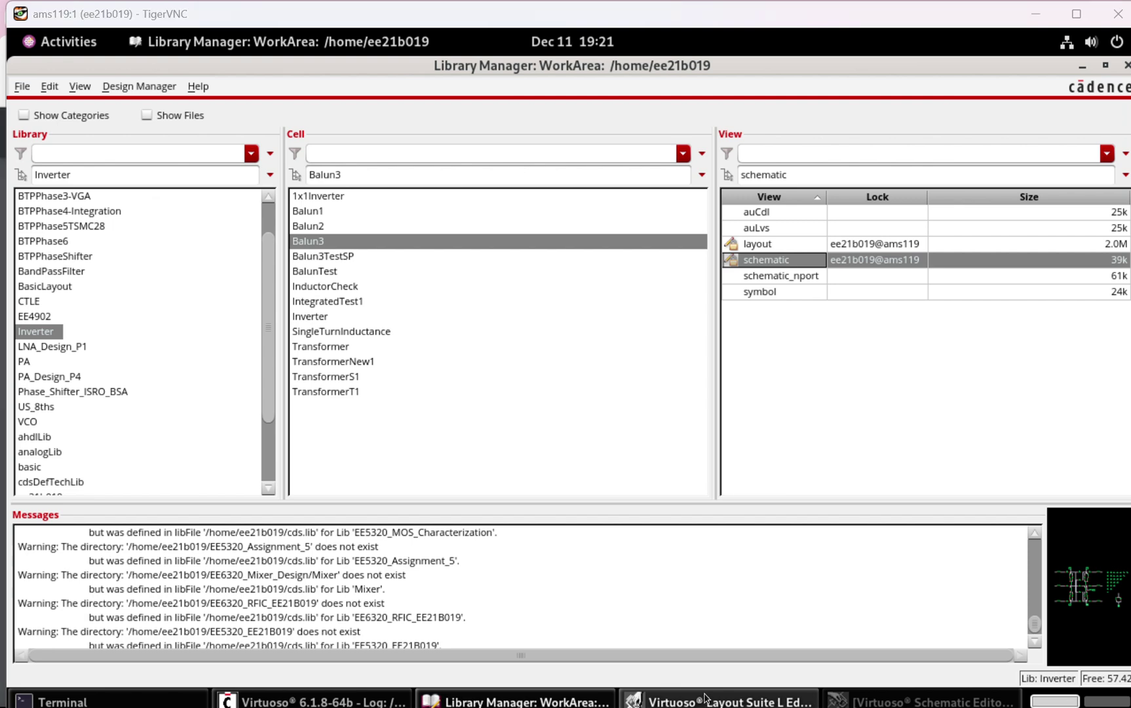
{"action": "key", "text": "super"}
{"action": "mouse_move", "coordinate": [571, 692]}
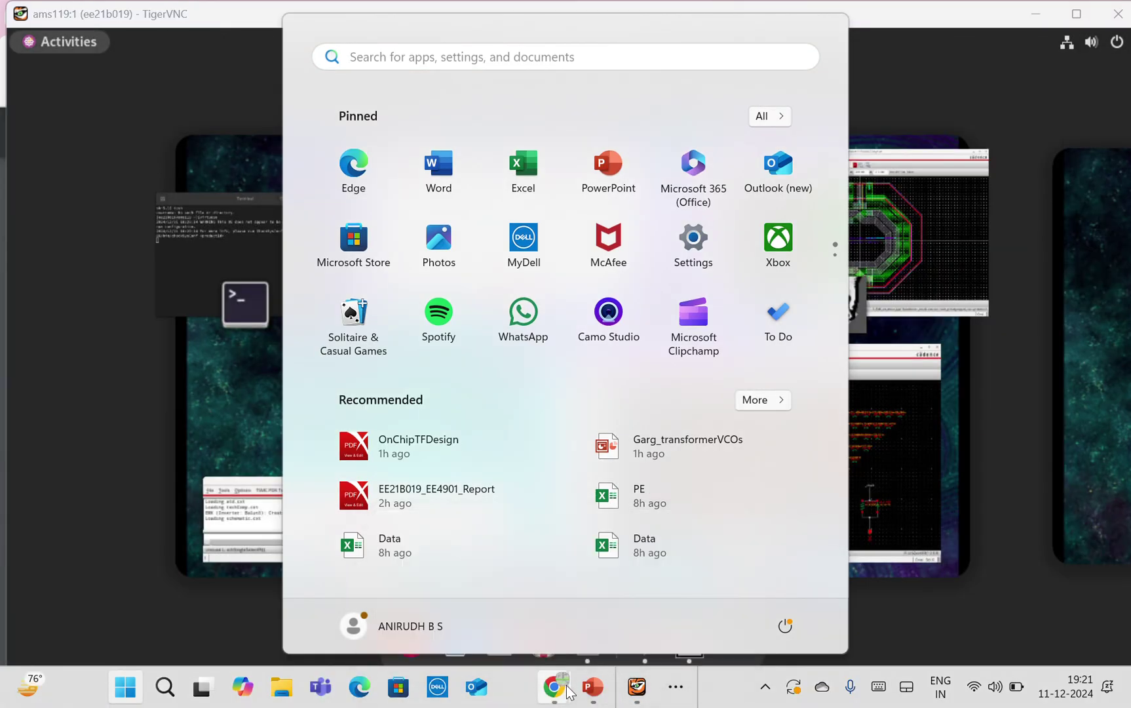
{"action": "left_click", "coordinate": [639, 608]}
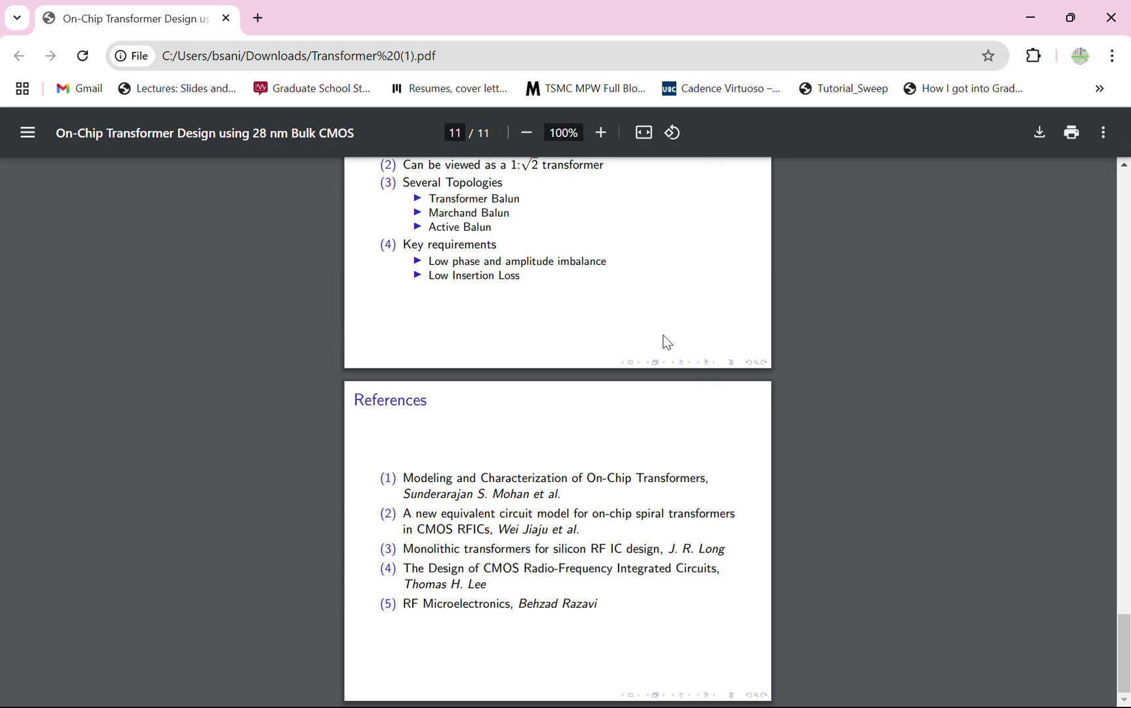
{"action": "left_click", "coordinate": [1104, 132]}
{"action": "left_click", "coordinate": [1001, 249]}
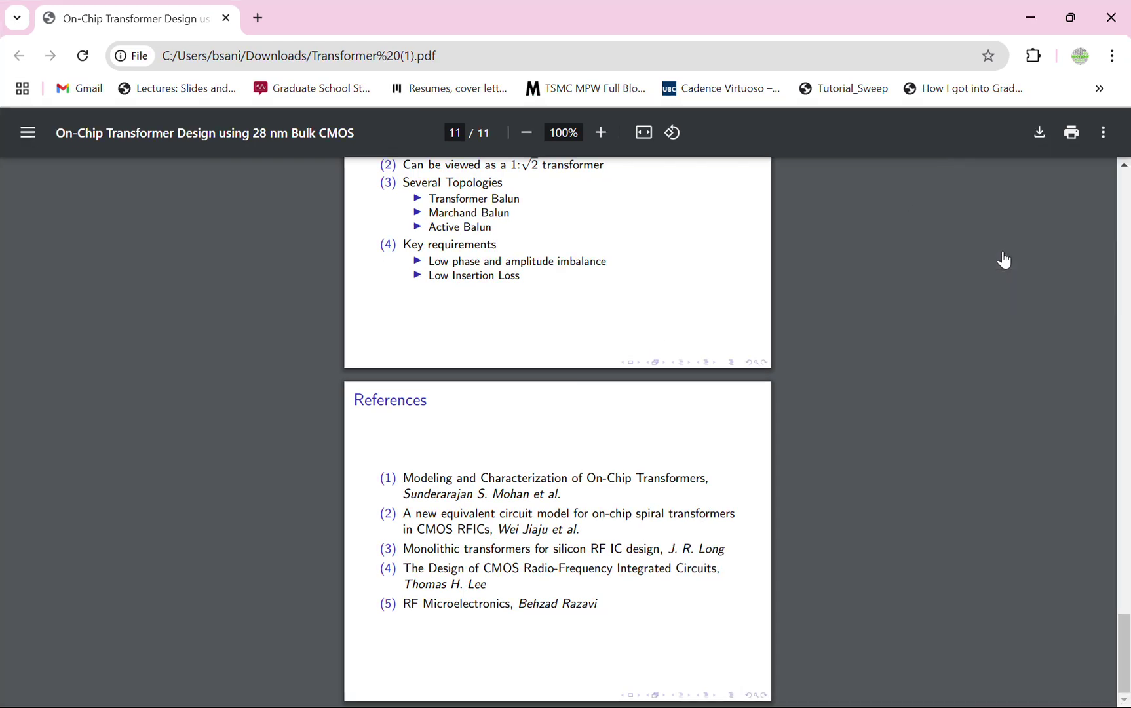